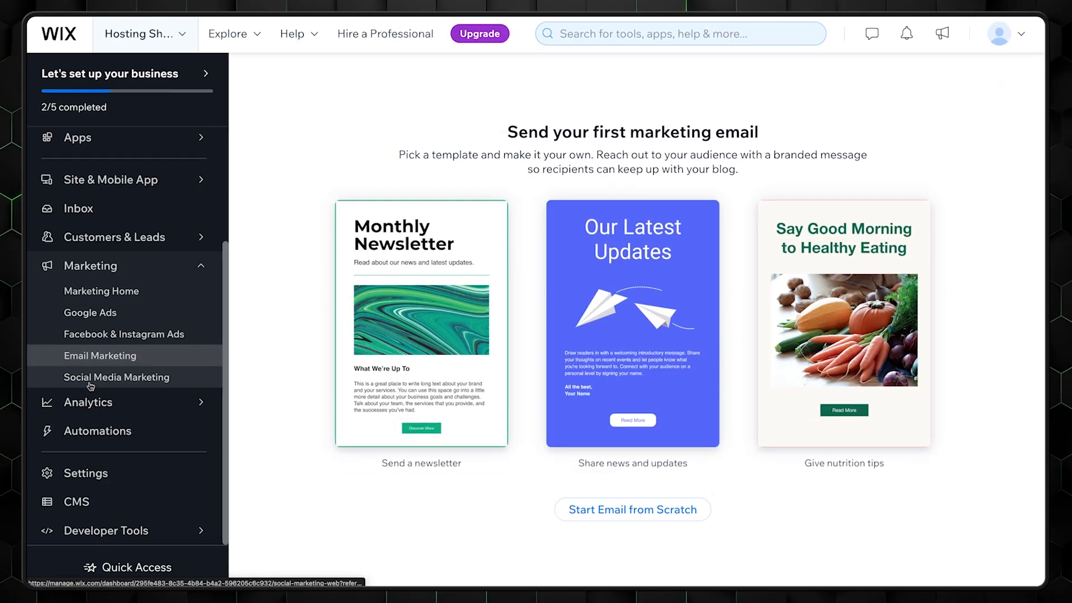
Step: Open the Wix site's Marketing Home and look through its marketing tools
left_click(93, 293)
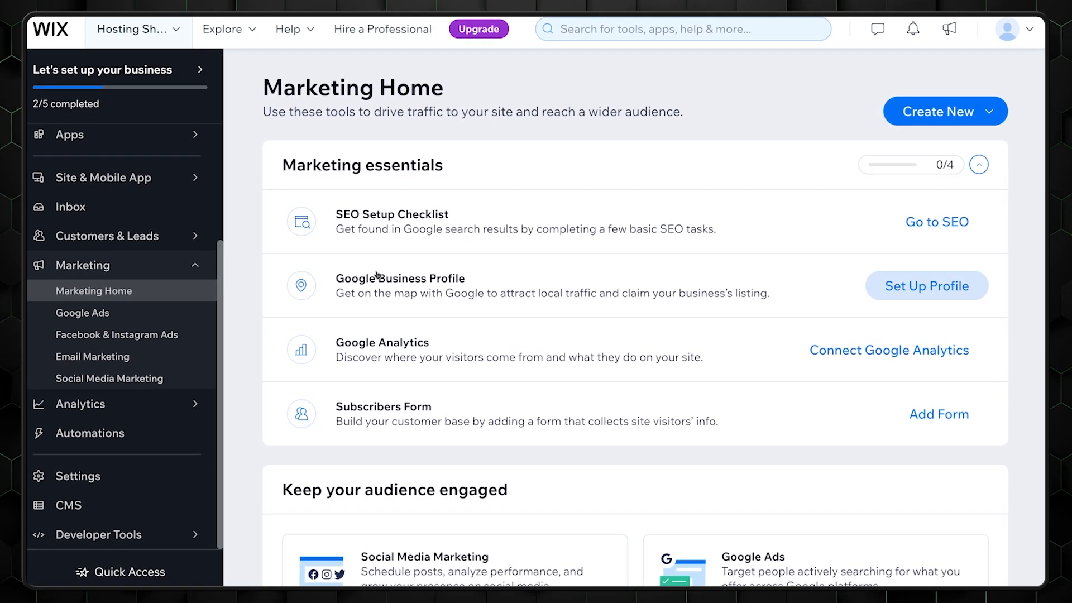
scroll(376, 275, "down", 5)
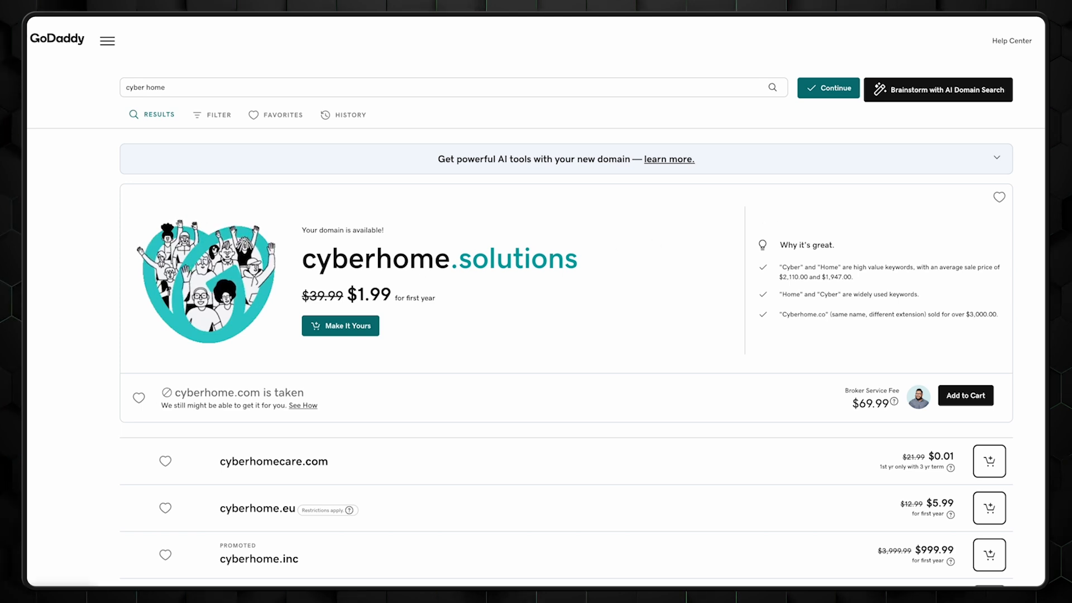
Step: Look through GoDaddy's domain results for "cyber home", and search for domains with the keyword "fashion"
scroll(536, 334, "down", 6)
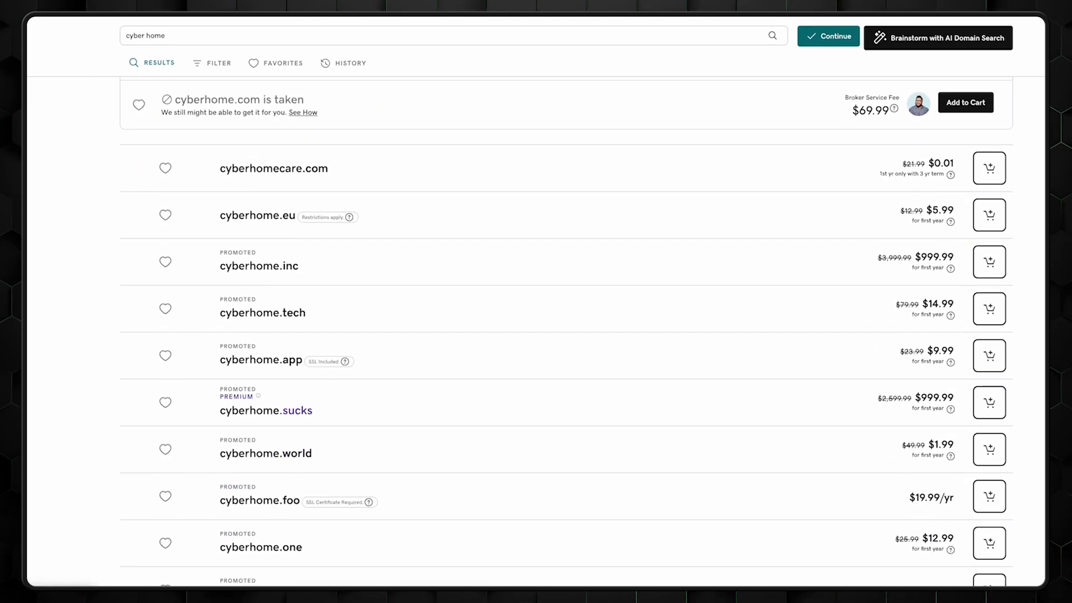
scroll(535, 335, "down", 4)
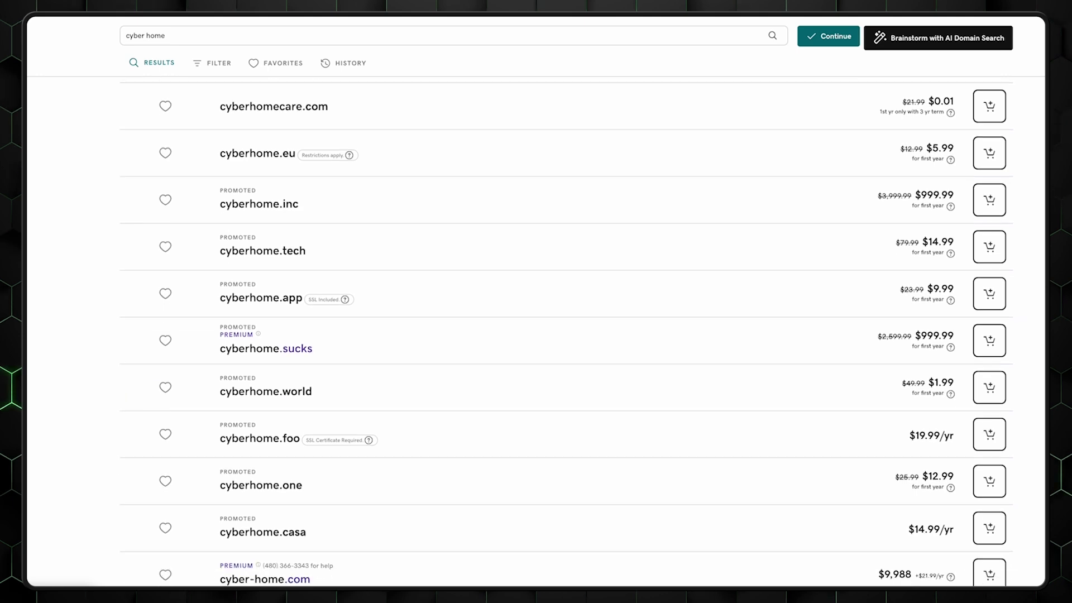
scroll(536, 335, "down", 5)
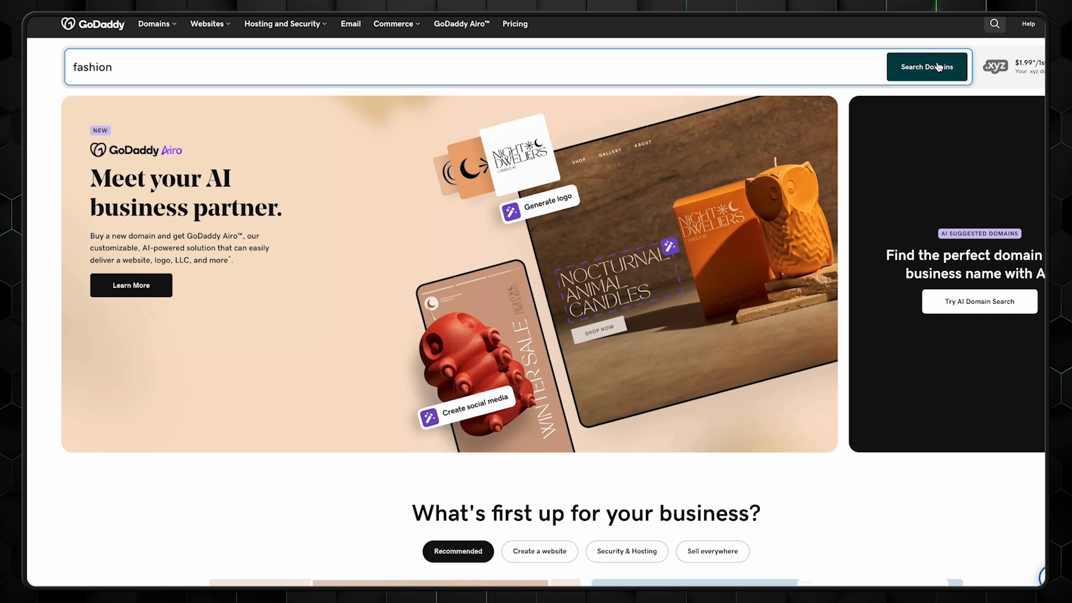
left_click(938, 67)
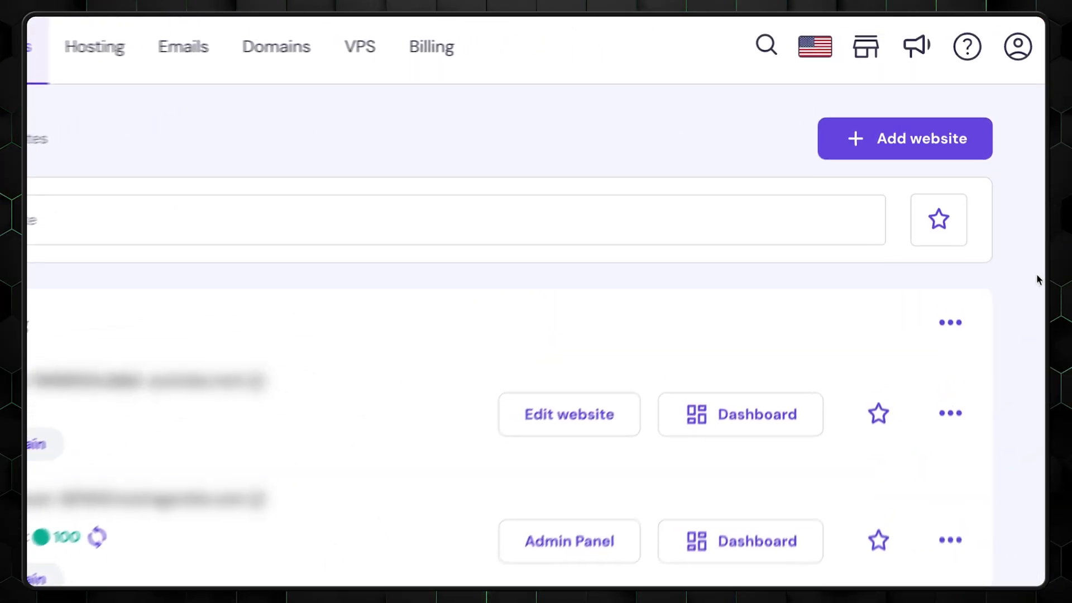
Step: Start adding a new website in Hostinger and browse the full list of website builder templates
left_click(839, 135)
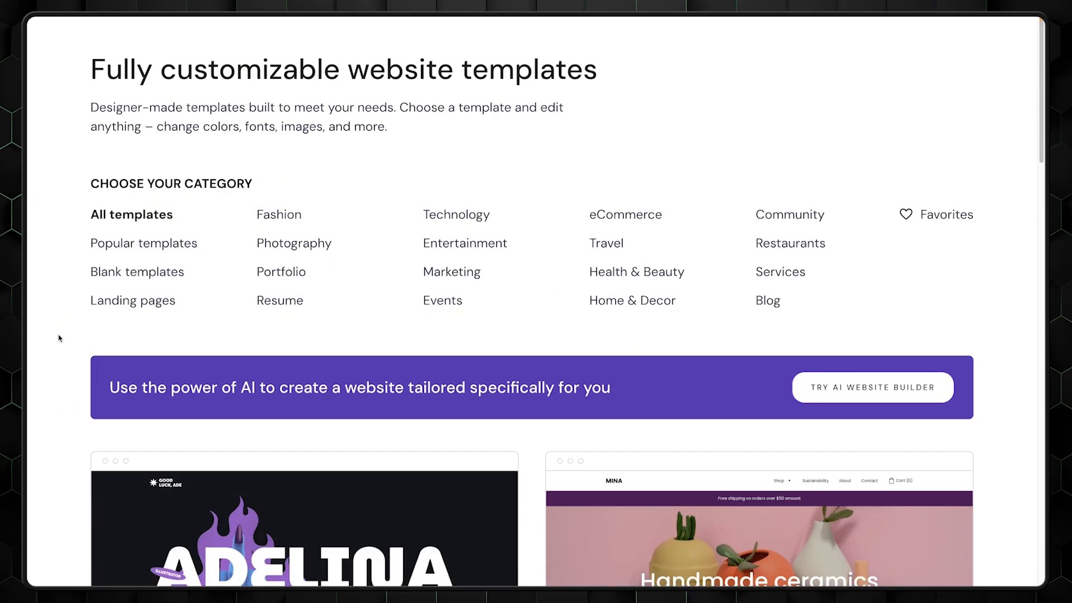
scroll(58, 337, "down", 8)
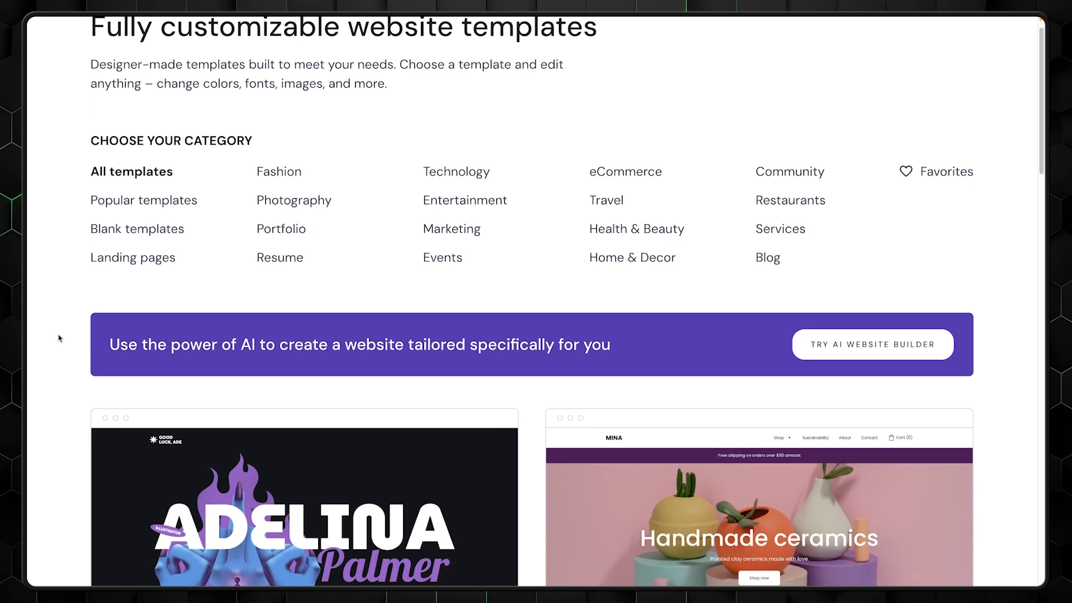
scroll(59, 338, "down", 6)
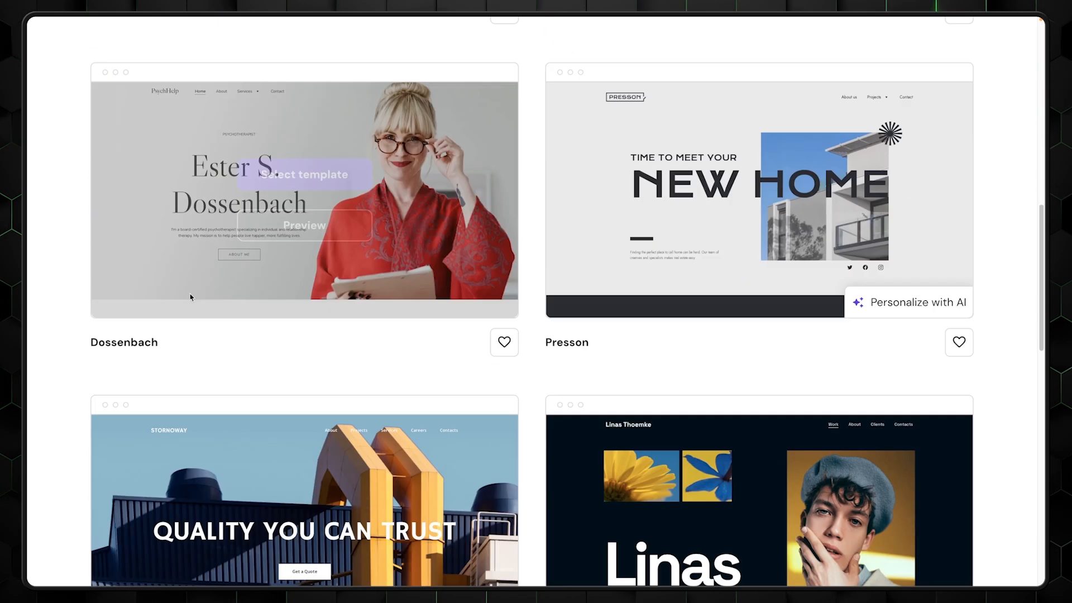
scroll(1039, 252, "down", 1)
scroll(1040, 252, "down", 15)
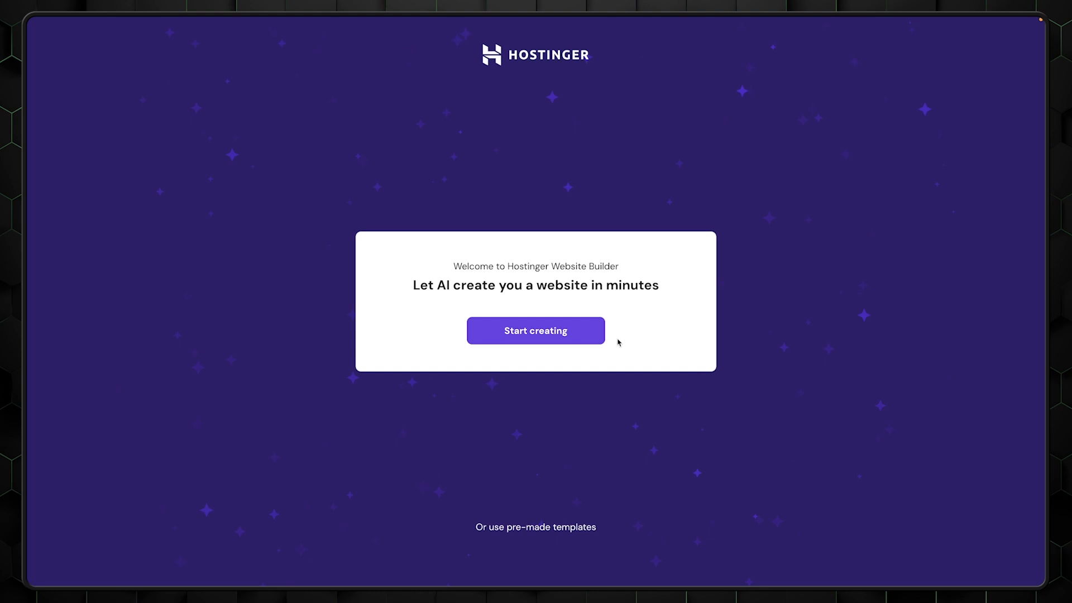
Step: Start creating a website with the AI builder and look through the generated Cybermeow home page
left_click(504, 344)
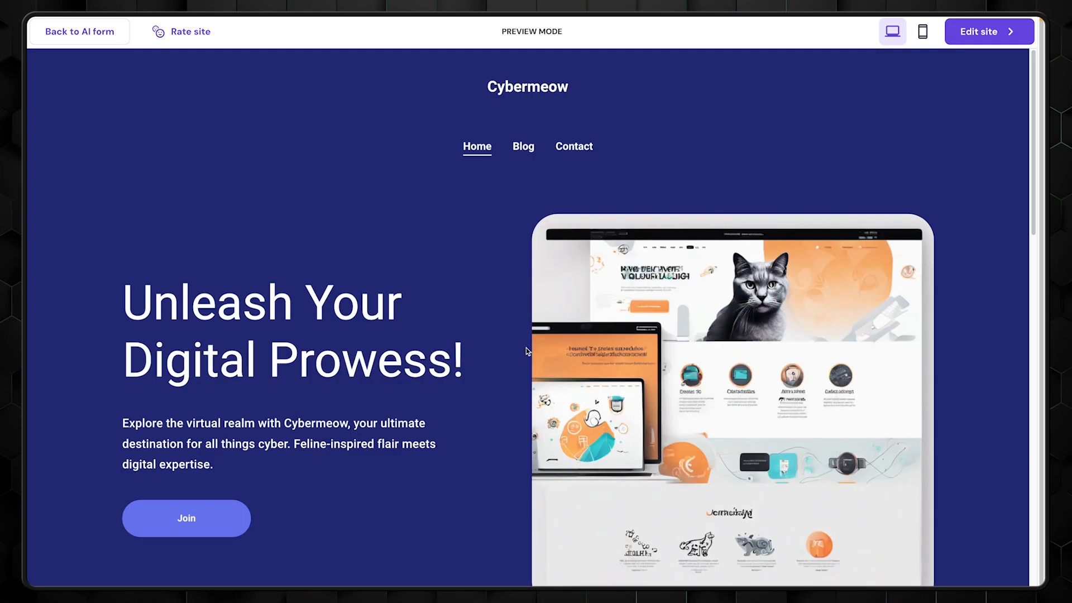
scroll(787, 368, "down", 7)
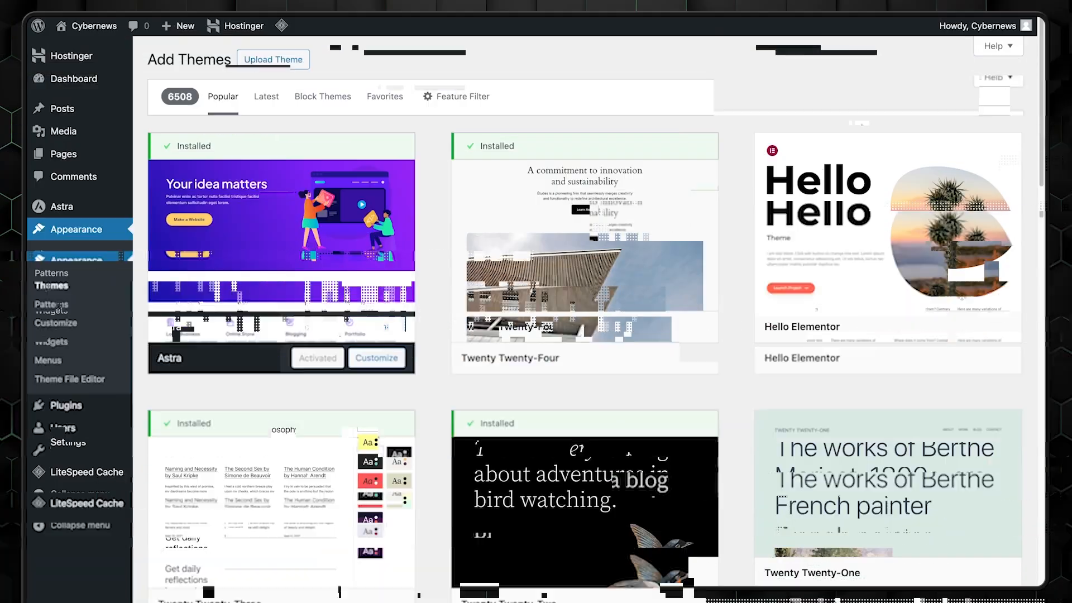
Step: Switch to the WordPress dashboard to browse the popular themes, and read through the Raft theme's user reviews
scroll(584, 312, "down", 7)
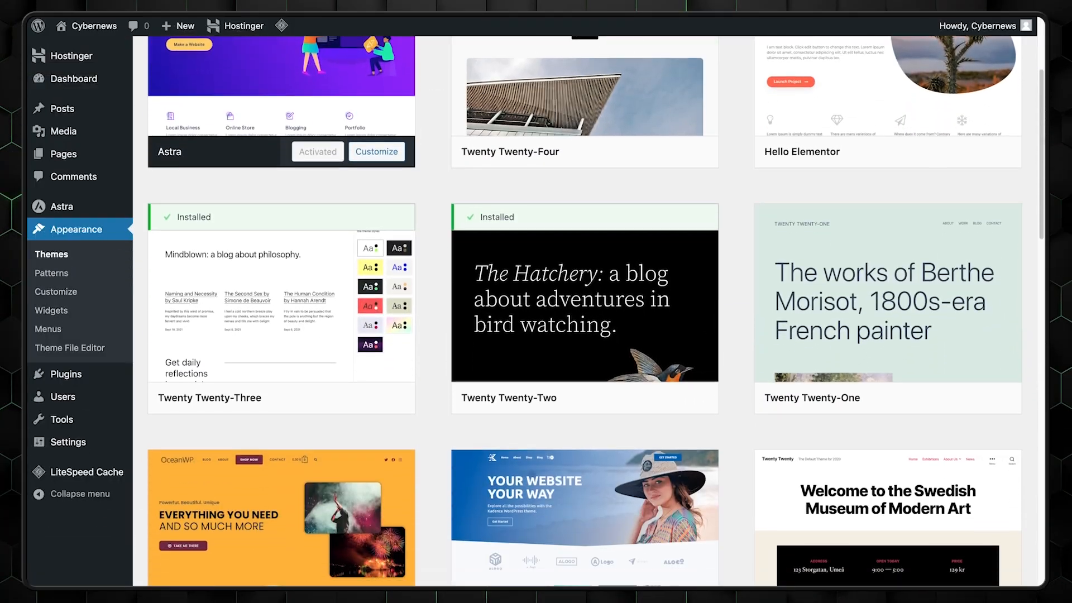
scroll(584, 313, "down", 7)
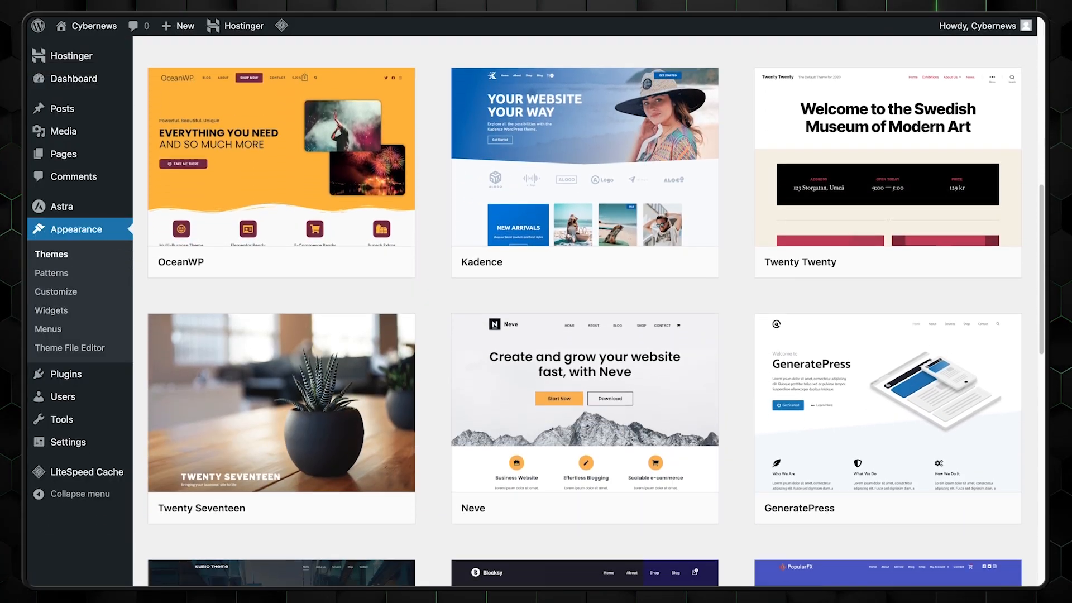
scroll(584, 310, "down", 7)
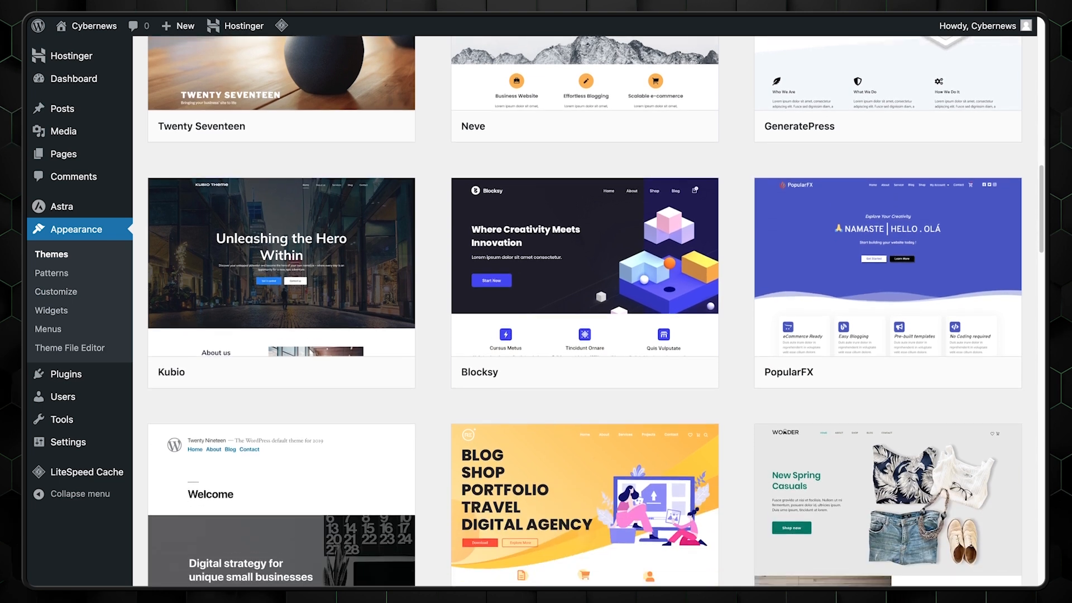
scroll(584, 311, "down", 7)
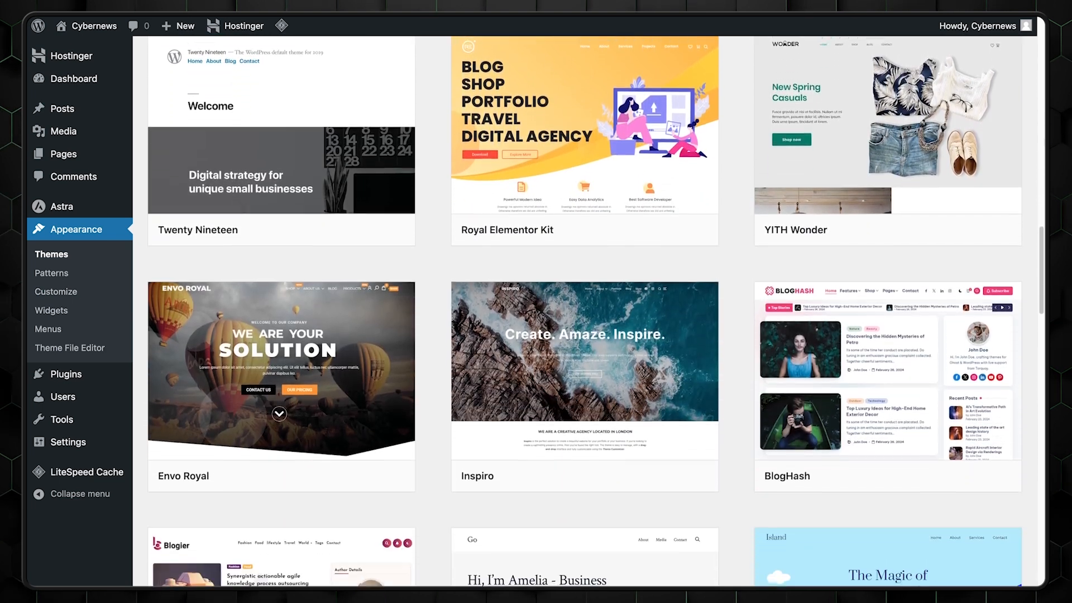
scroll(584, 311, "down", 2)
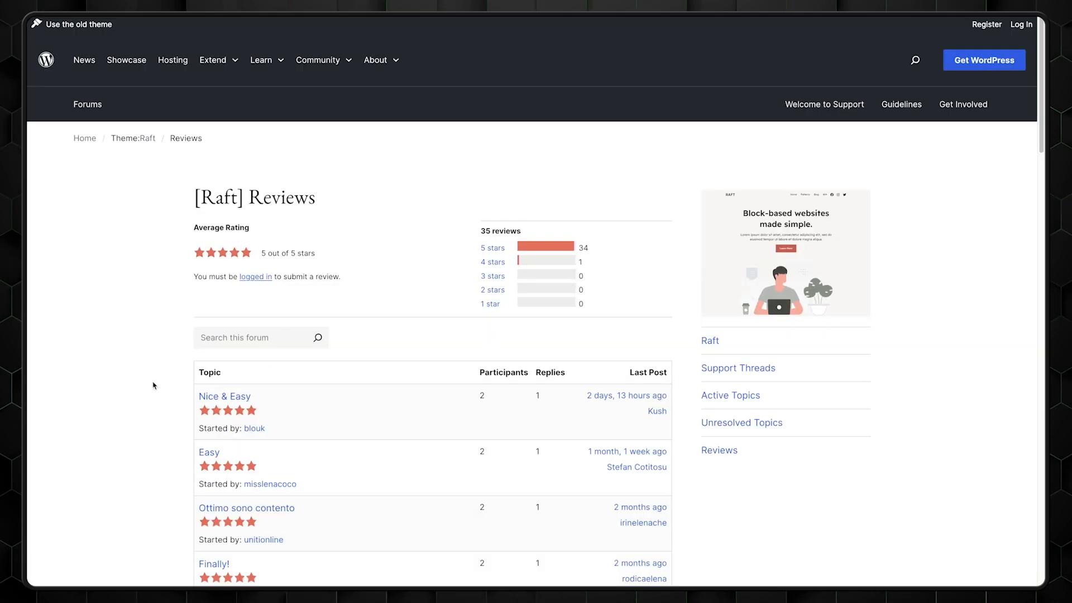
scroll(145, 384, "down", 5)
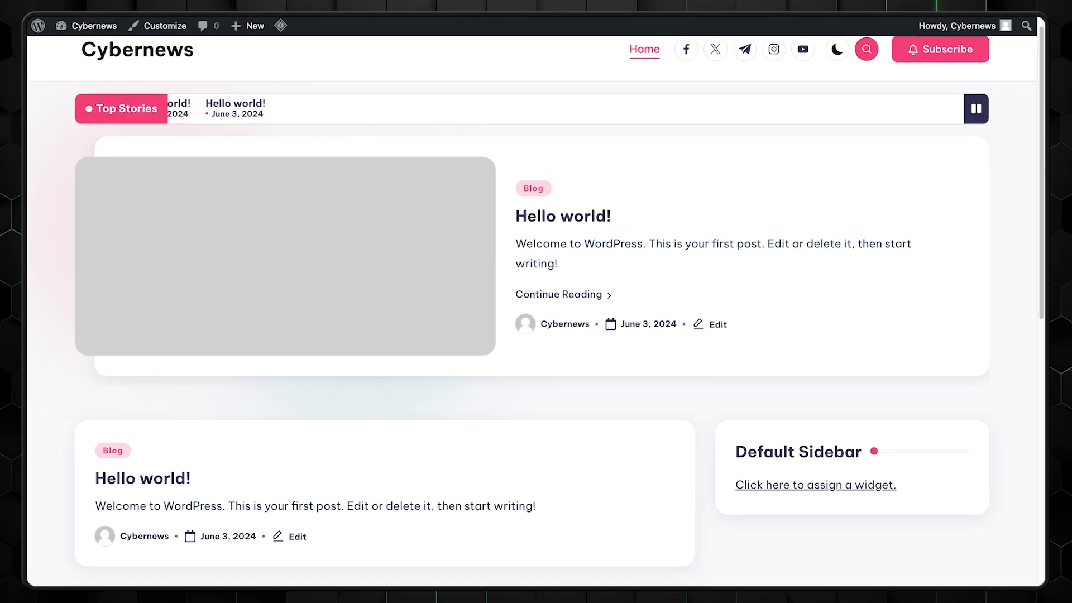
Step: Look through the front page of the Cybernews WordPress site
scroll(536, 301, "down", 5)
scroll(536, 301, "down", 4)
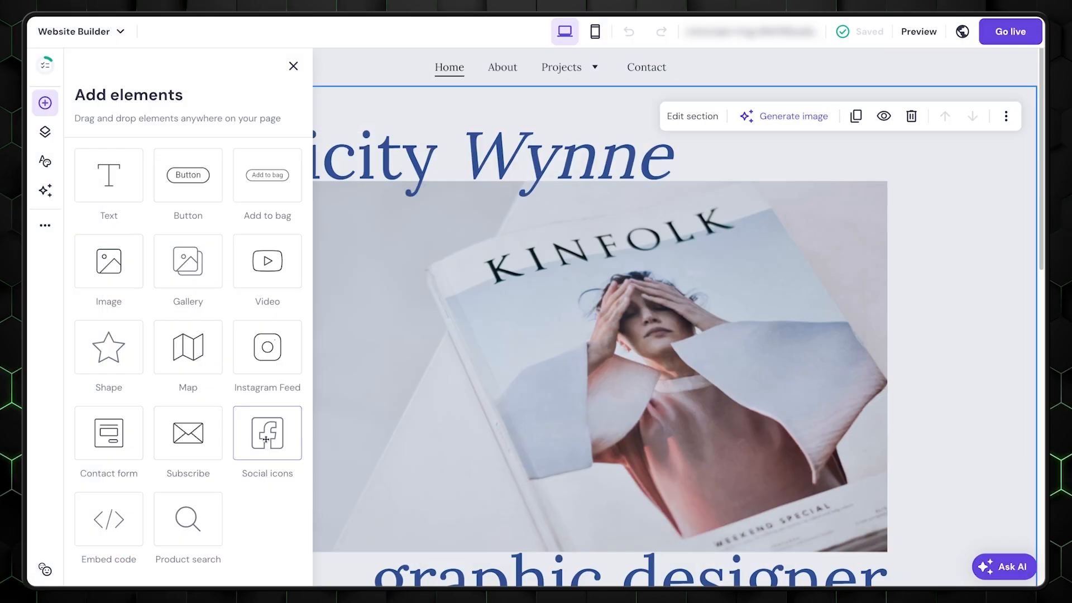
Step: In Hostinger Website Builder, add social icons to the home page's hero section, beside the magazine image
left_click_drag(267, 432, 576, 272)
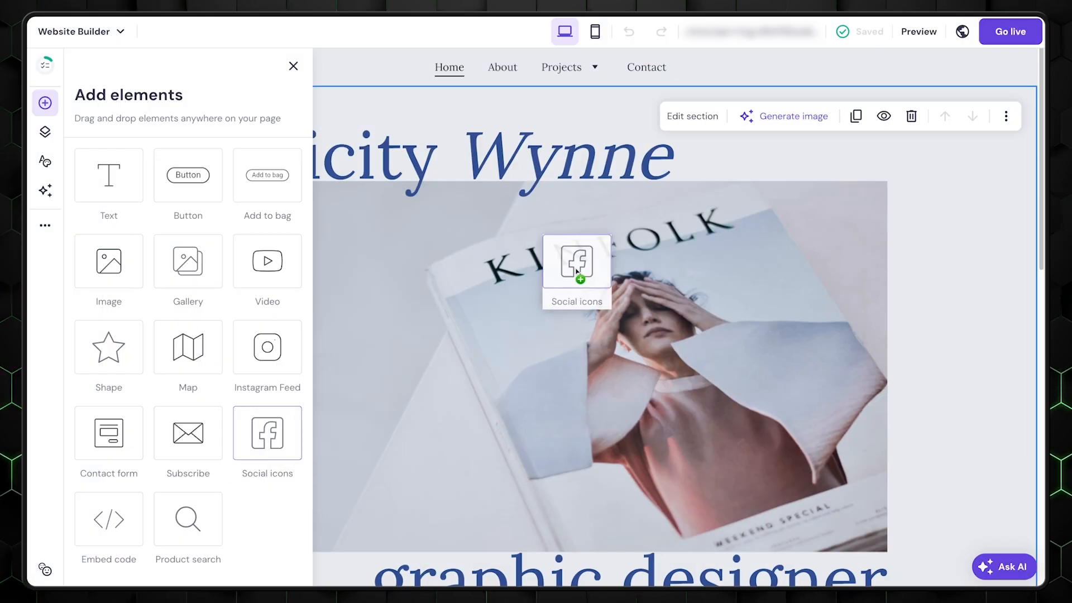
left_click_drag(795, 163, 797, 163)
left_click_drag(875, 173, 819, 170)
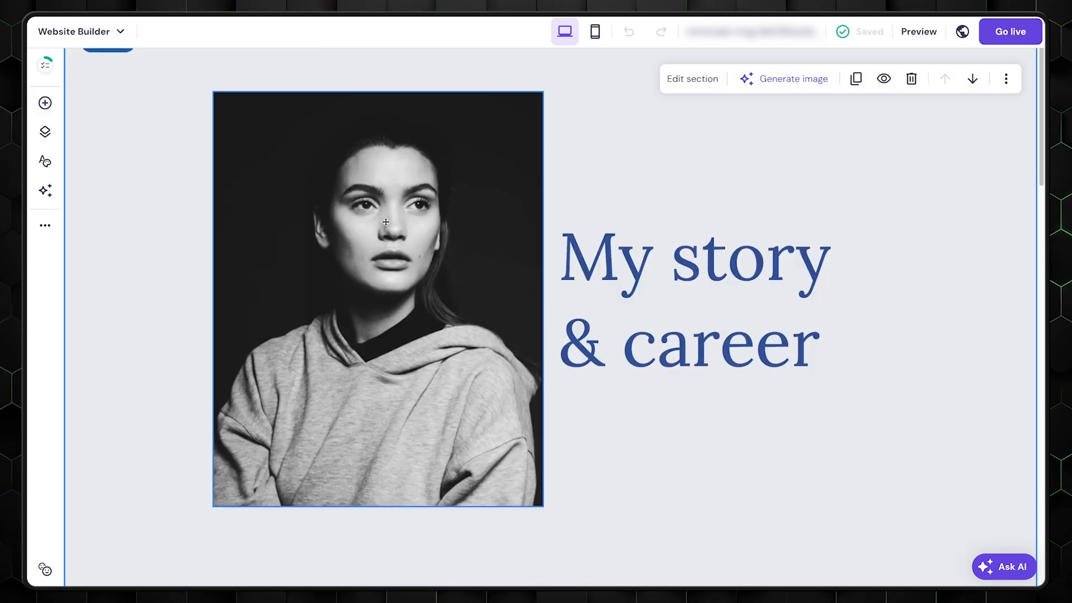
Step: Open image replacement for the portrait photo beside the "My story & career" heading
left_click(386, 222)
left_click(246, 79)
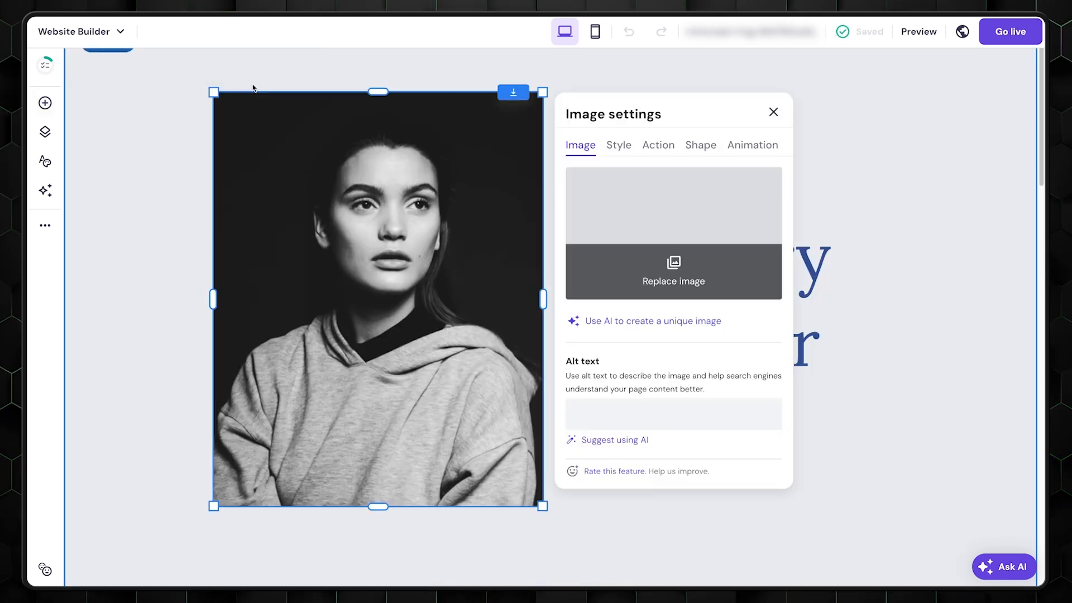
left_click(703, 282)
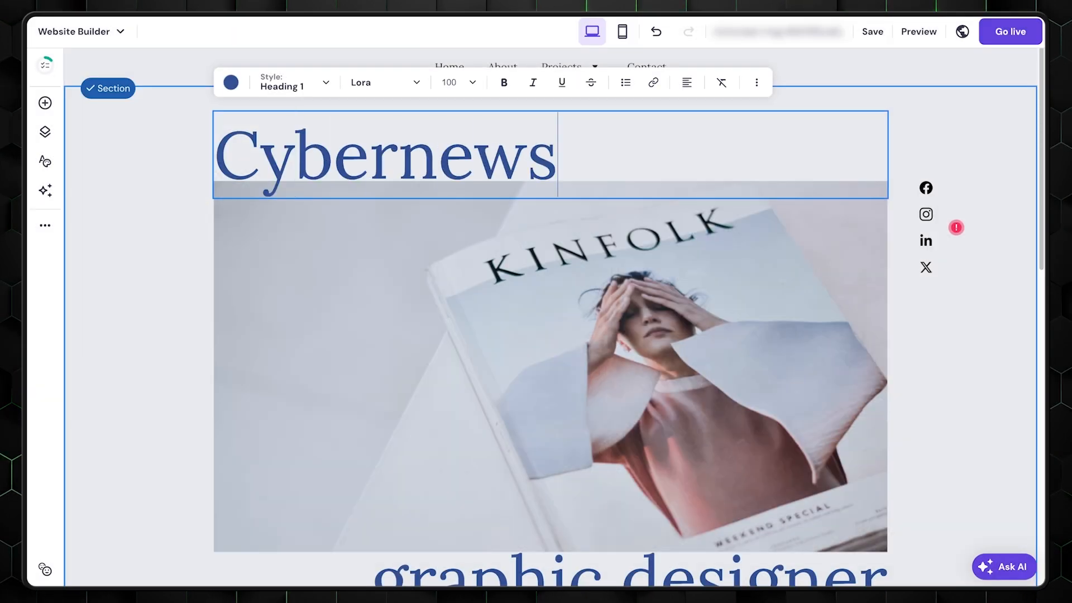
Step: Finish editing the "Cybernews" title and replace the "graphic designer" heading below the magazine image with "hosting"
key("Escape")
scroll(450, 335, "down", 3)
left_click(608, 506)
left_click(606, 510)
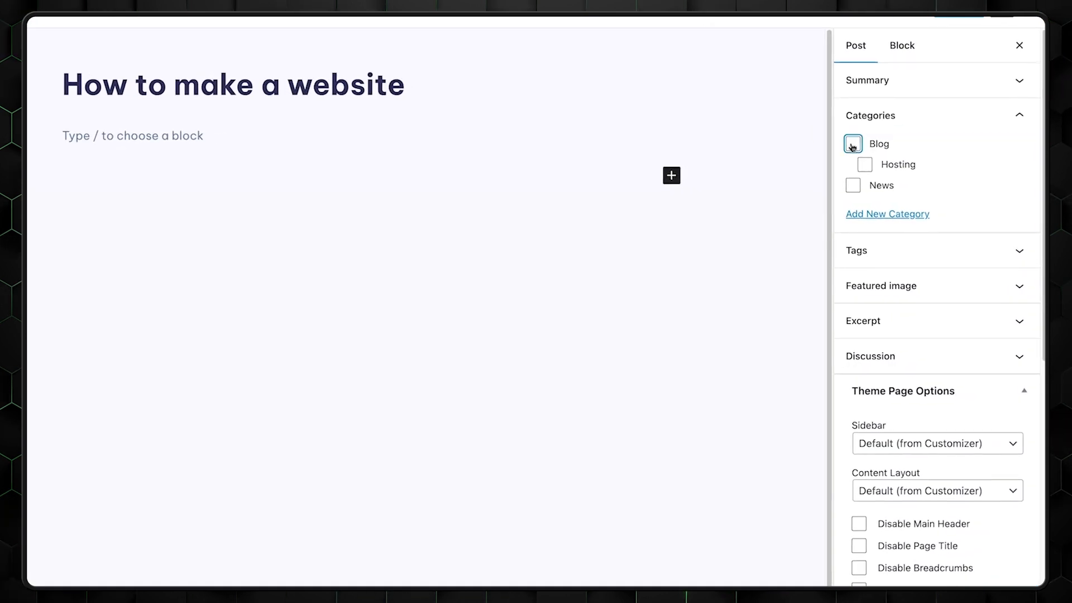
Step: Switch to WordPress and assign the "How to make a website" post to the Blog and Hosting categories
left_click(854, 146)
left_click(865, 161)
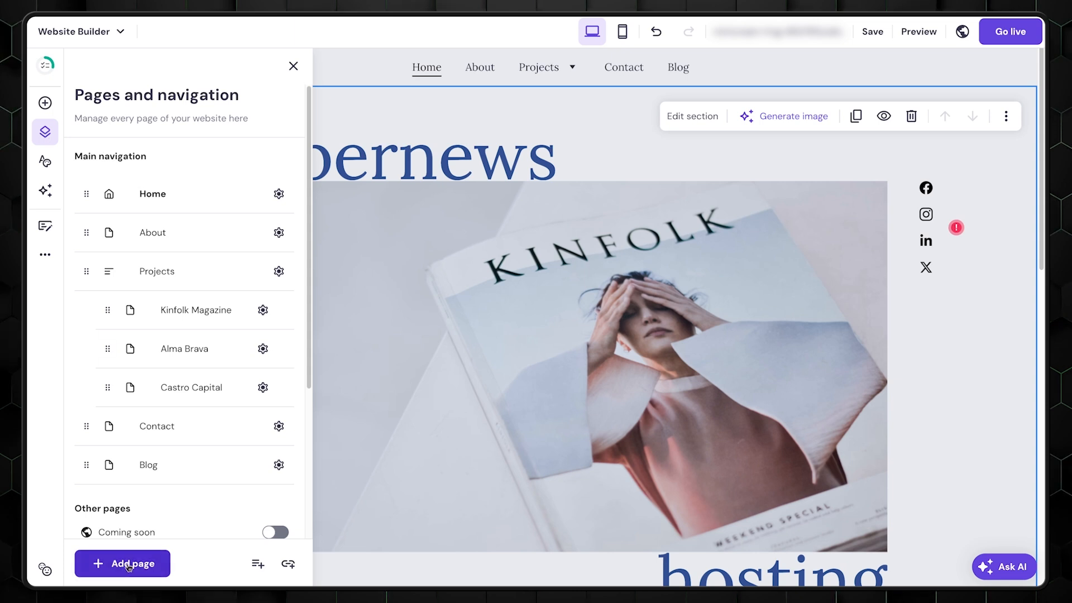
Step: Add a Projects page in Hostinger Website Builder using the layout with the centred "Our projects" heading
left_click(128, 566)
left_click(198, 413)
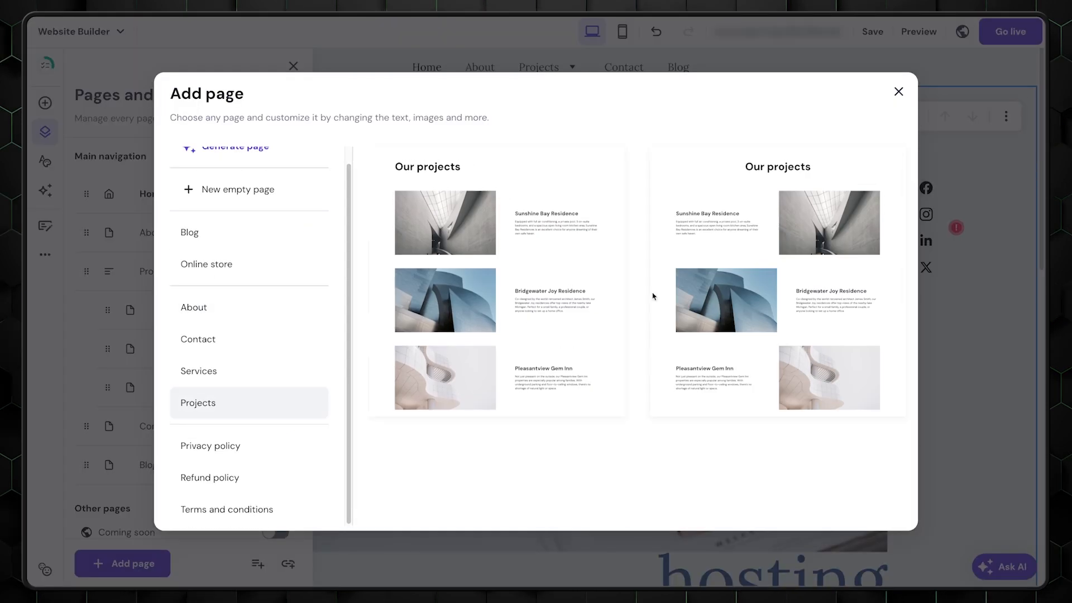
left_click(792, 276)
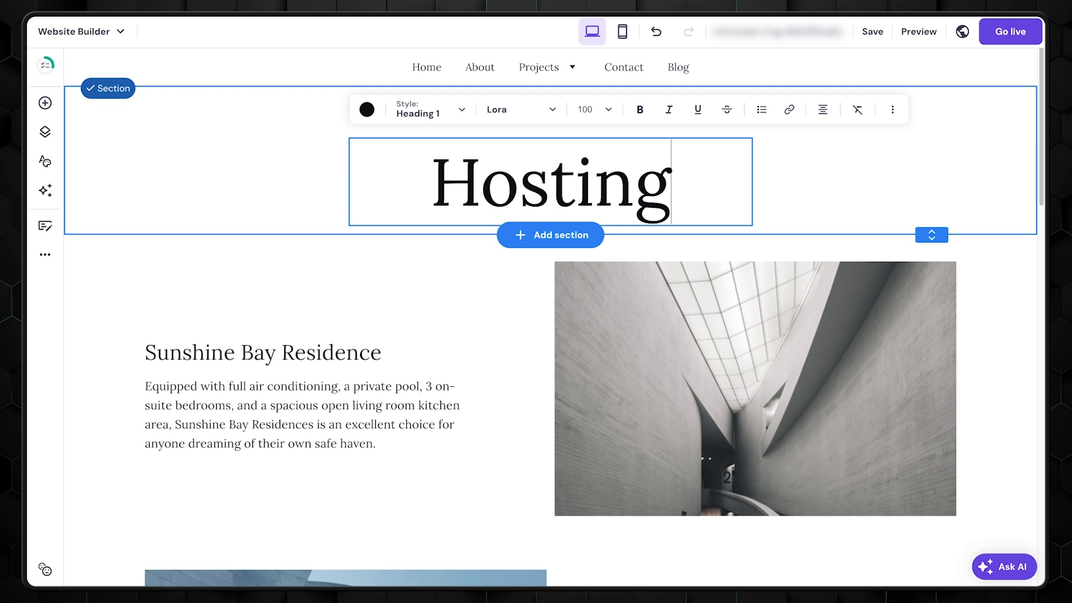
Step: Change the "Sunshine Bay Residence" heading to "No Code Website Builders" and place a video over the building image beside it
left_click(322, 378)
left_click(323, 378)
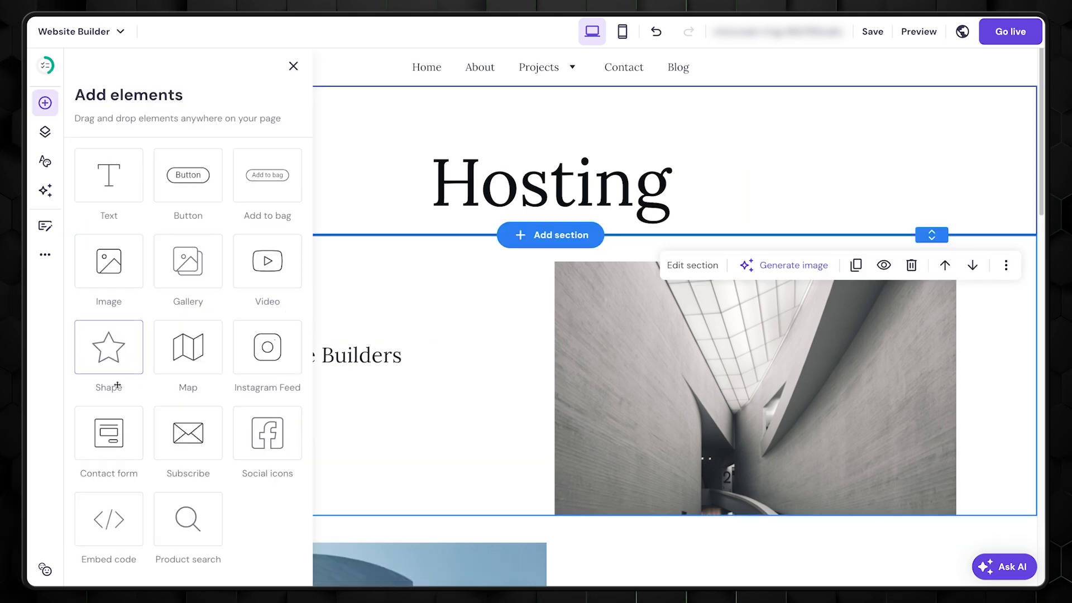
left_click_drag(258, 268, 639, 394)
left_click_drag(759, 474, 694, 369)
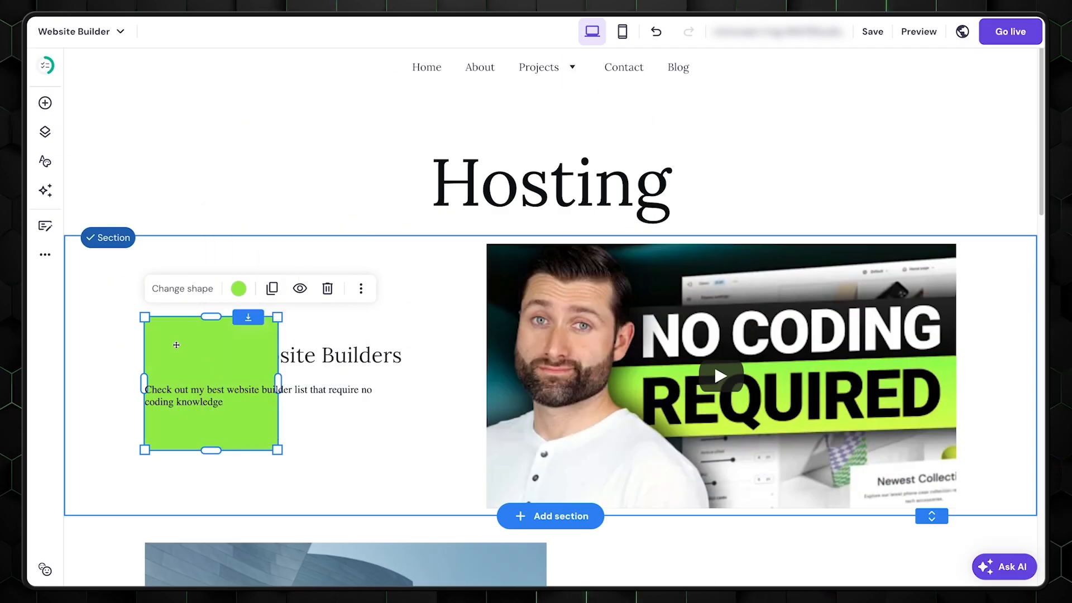
Step: Send the green shape behind the text and widen it to cover the whole "No Code Website Builders" heading
right_click(176, 344)
left_click(223, 562)
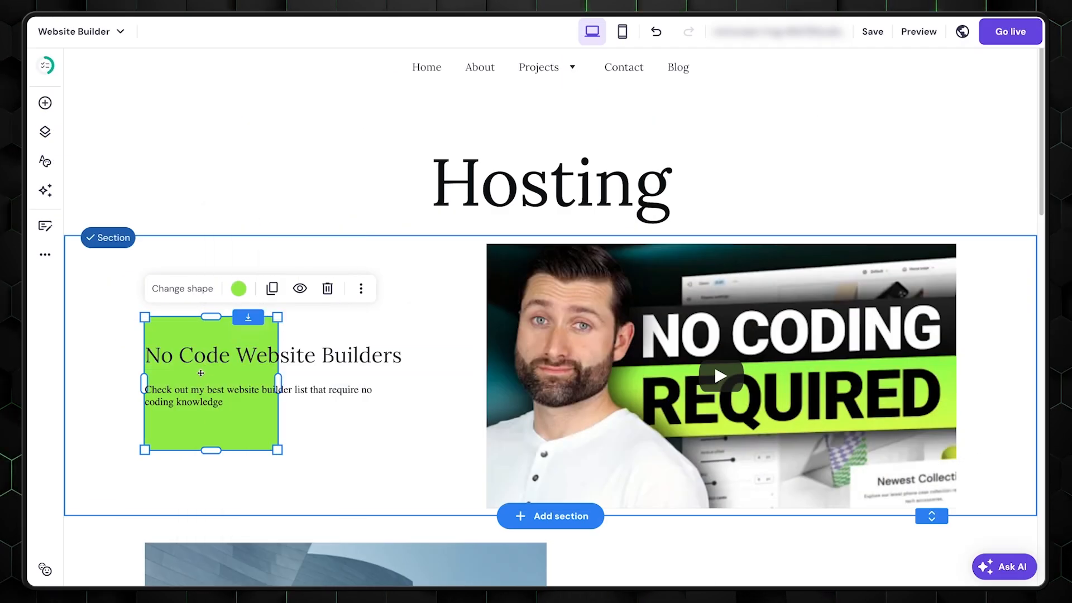
left_click_drag(278, 383, 354, 378)
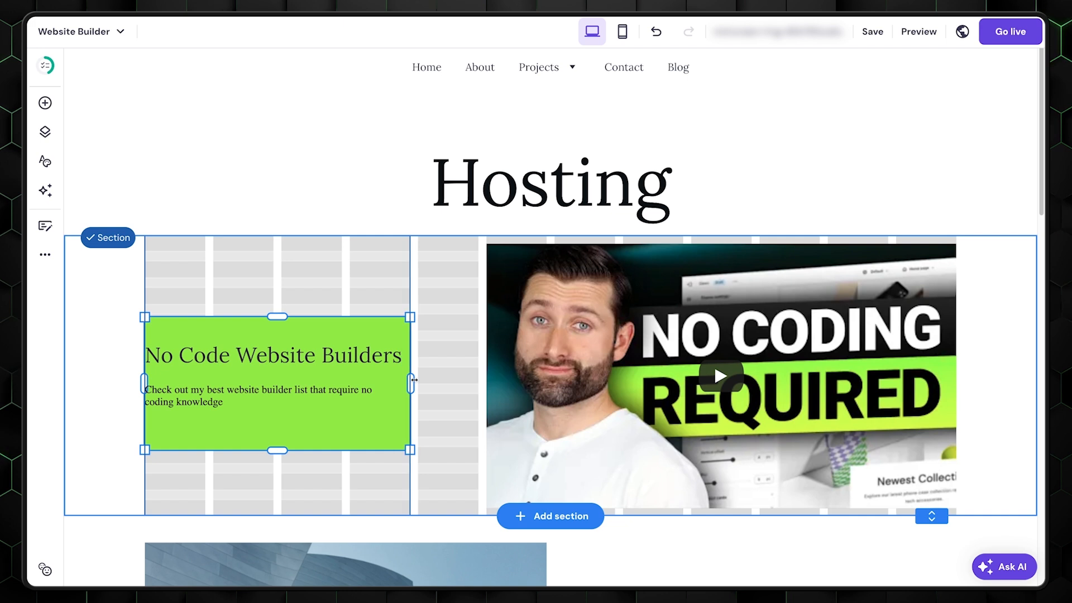
left_click_drag(417, 384, 410, 384)
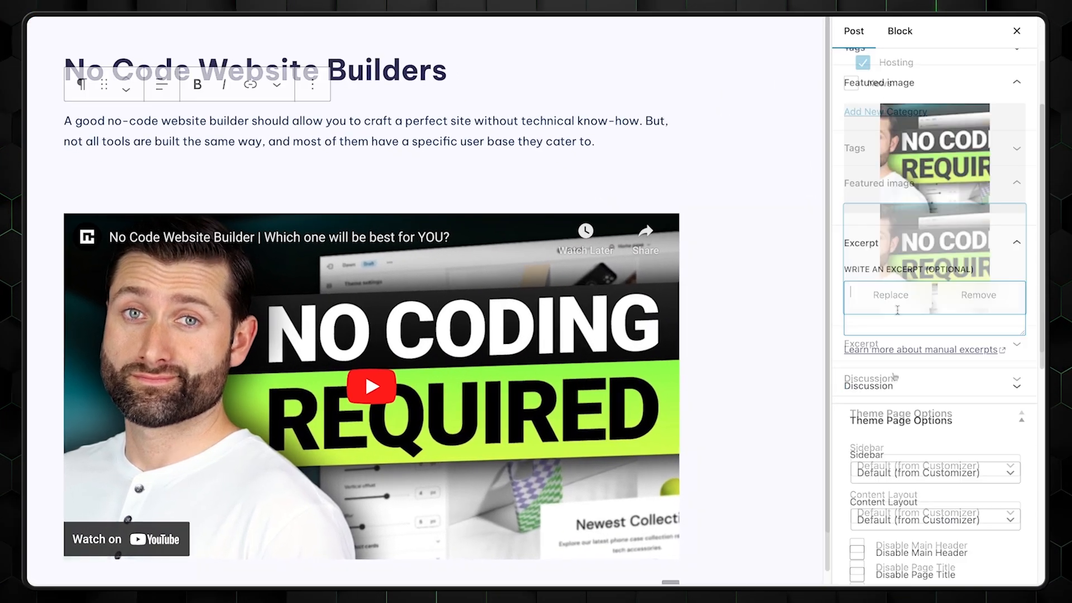
Step: Fill the WordPress post's excerpt with its intro text, beginning "A good no-code website builder should allow you to craft a perfect site"
type("A good no-code website builder should allow you to craft a perfect site without technical know-how. But, not all tools are built the same way, and most of them have a specific user base they cater to.")
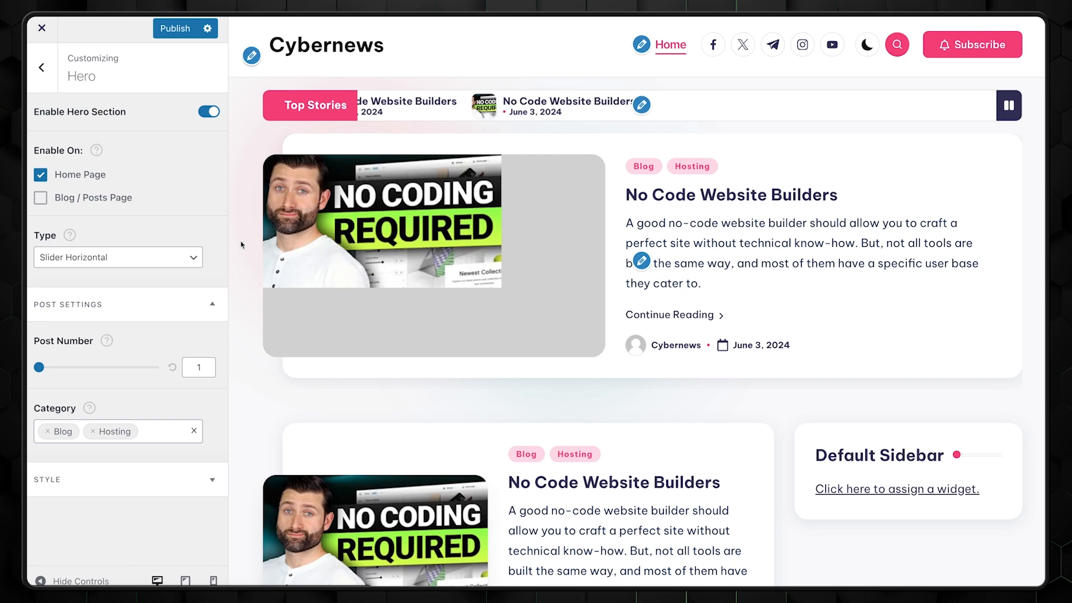
Step: Open General Settings in the Cybernews site's theme customizer
left_click(495, 273)
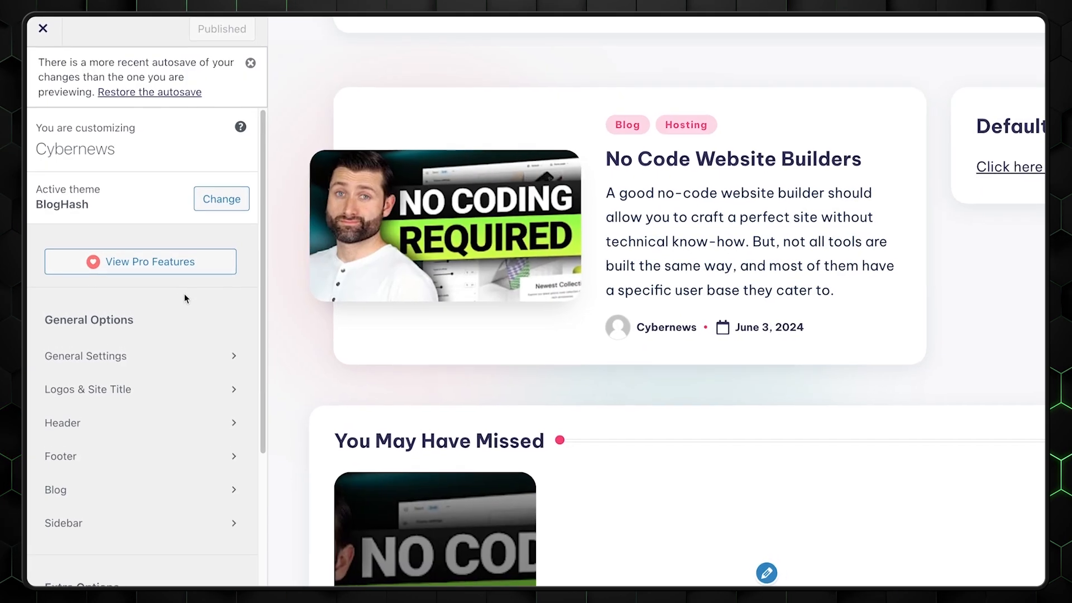
left_click(175, 373)
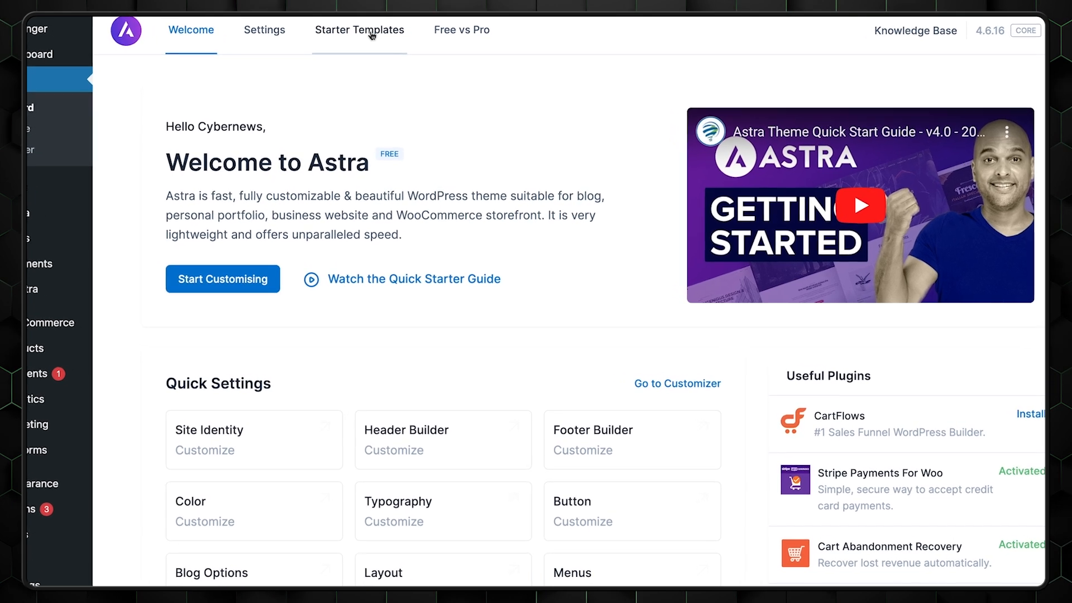
Step: Open Astra's Starter Templates library in WordPress and look through the available website templates
left_click(366, 40)
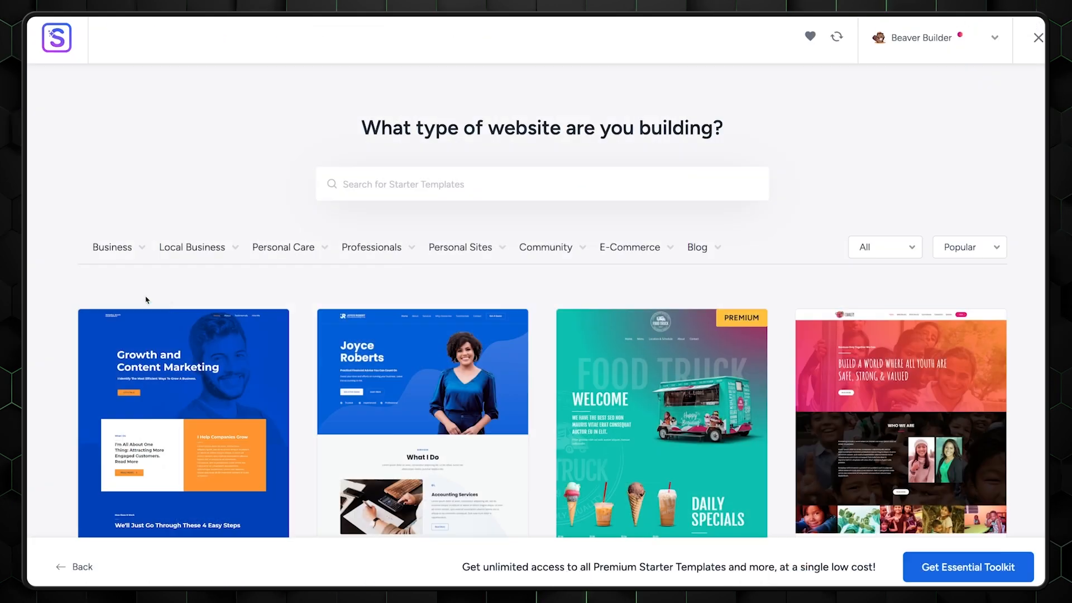
scroll(145, 300, "down", 4)
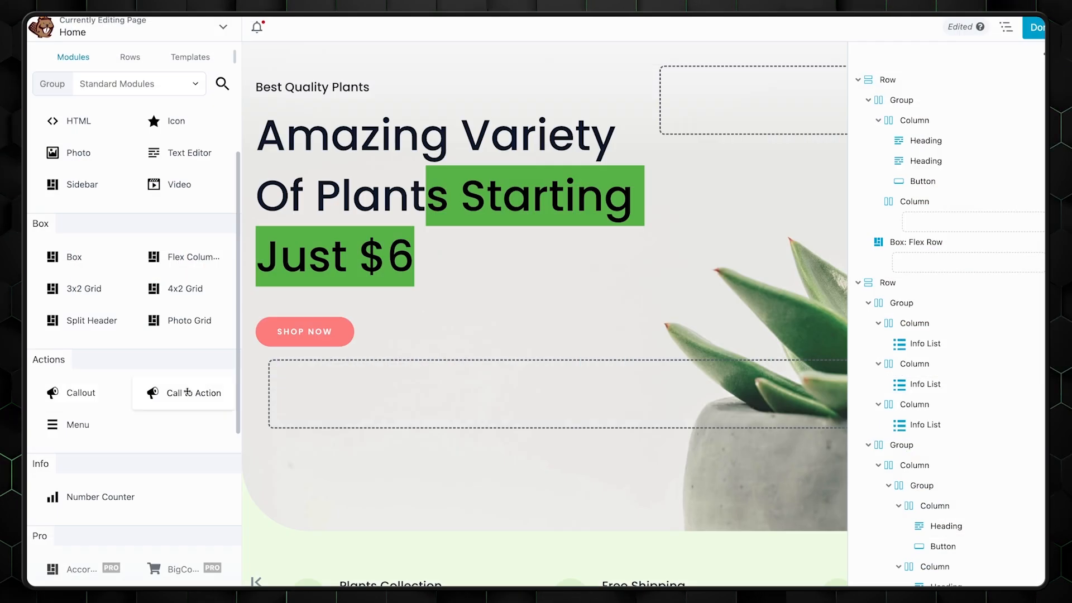
Step: In Beaver Builder, place a Call to Action module on the Home page beneath the plant shop's "Shop Now" button
left_click_drag(187, 393, 446, 411)
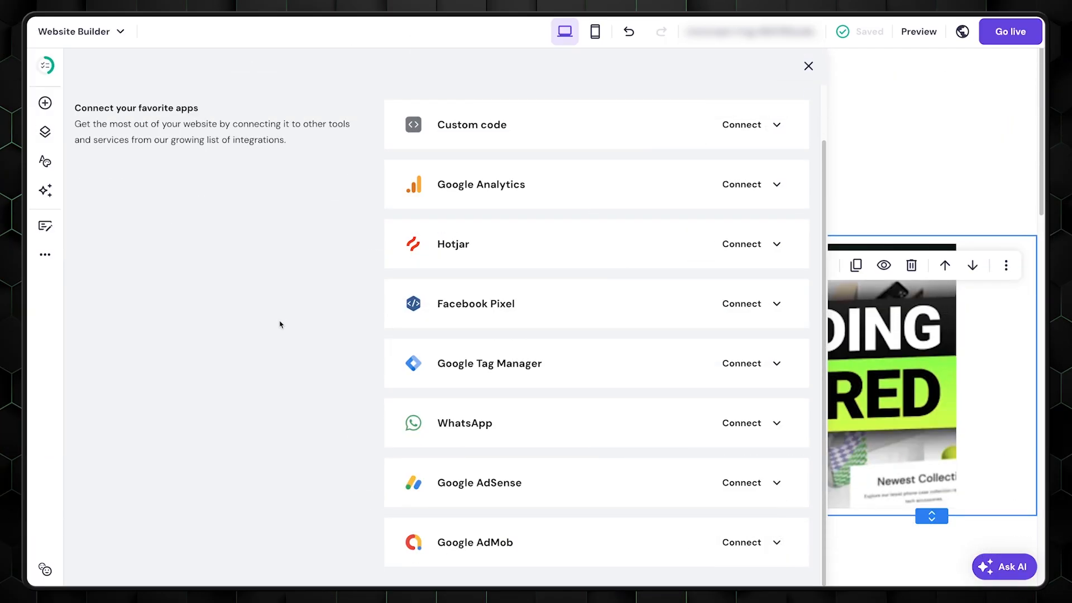
Step: In Hostinger Website Builder, expand the WhatsApp, Facebook Pixel and Google Analytics integrations to view their connection settings
left_click(777, 424)
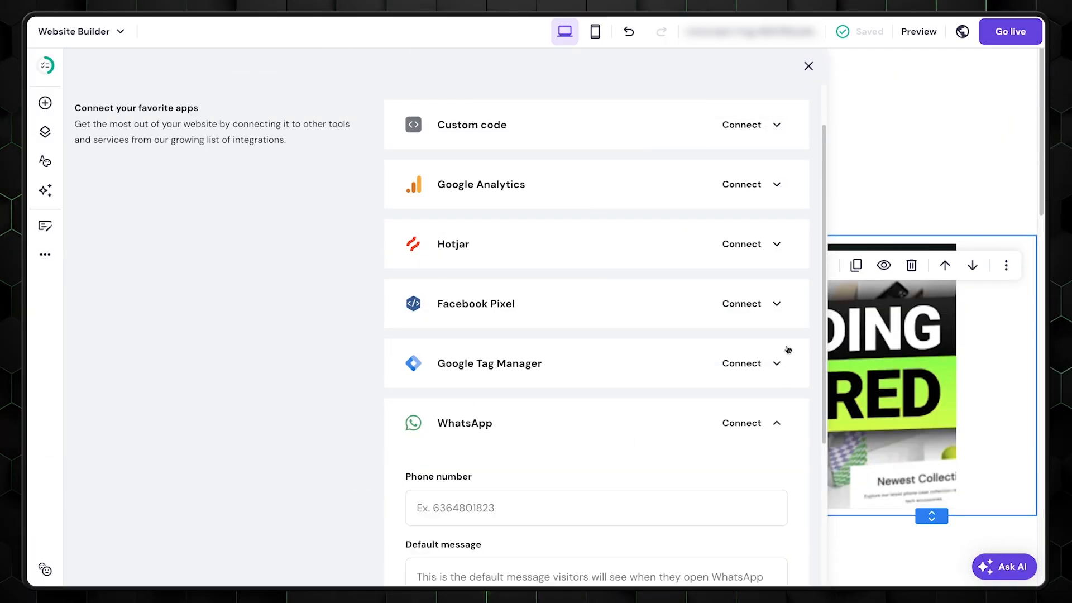
left_click(777, 305)
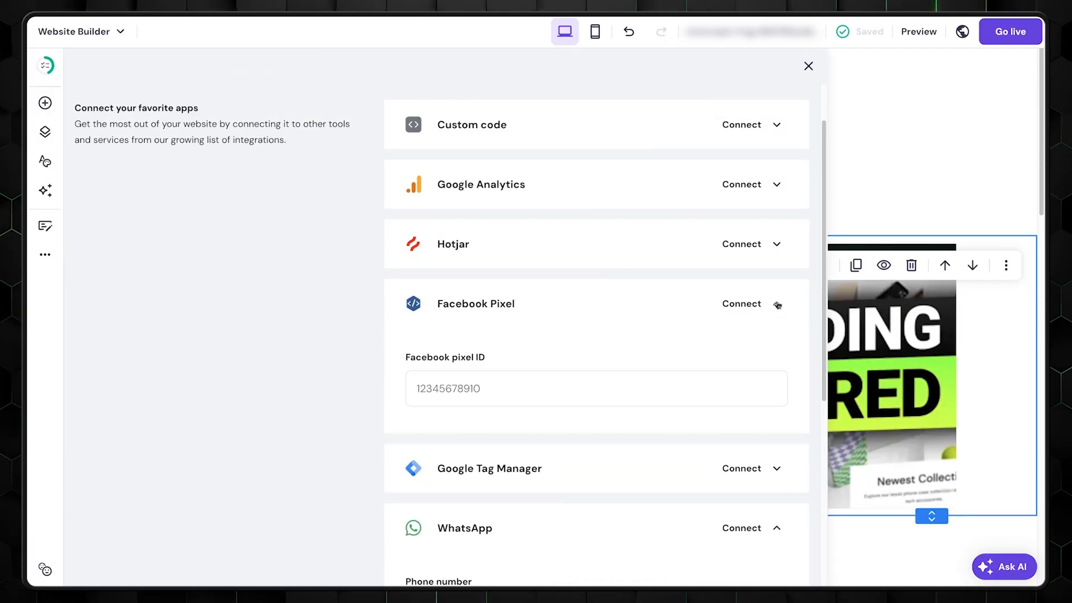
left_click(777, 186)
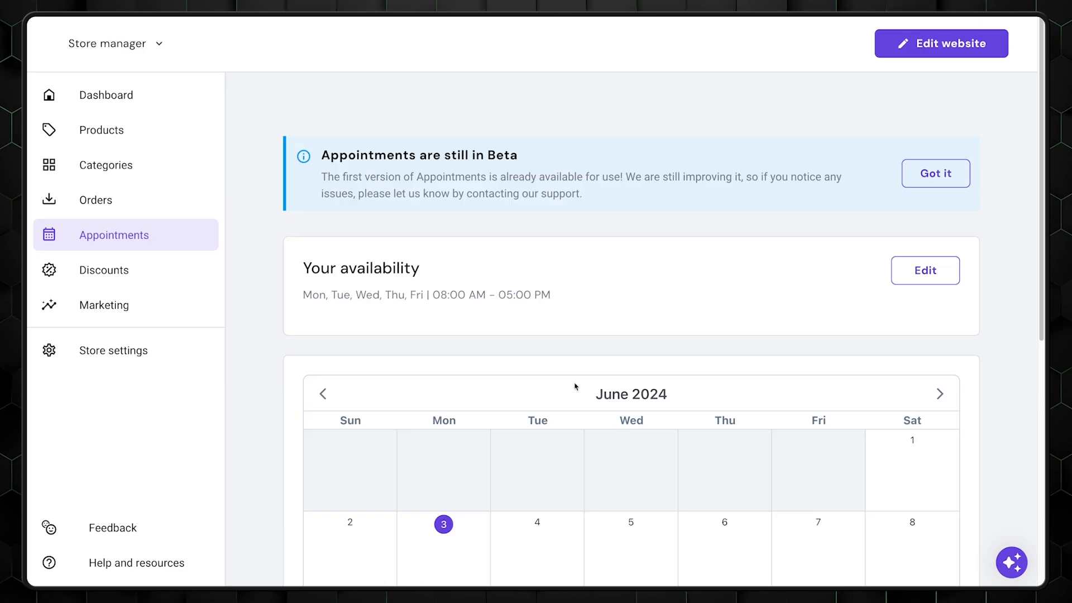
Step: Review the store's appointments calendar and save the availability of Monday to Friday, 08:00 AM to 05:00 PM
scroll(253, 254, "down", 4)
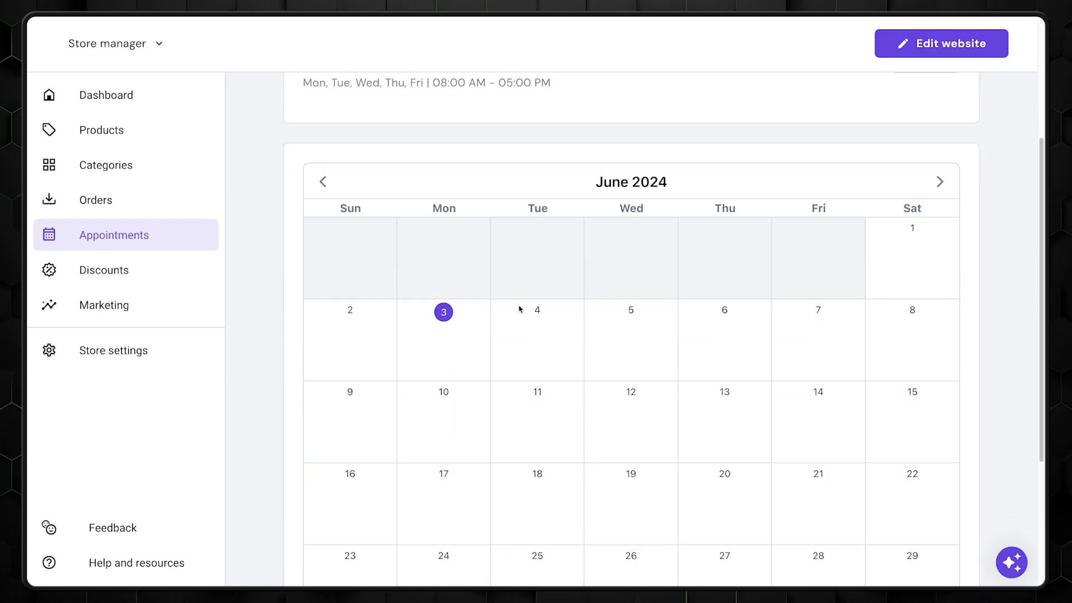
scroll(724, 296, "up", 2)
left_click(926, 146)
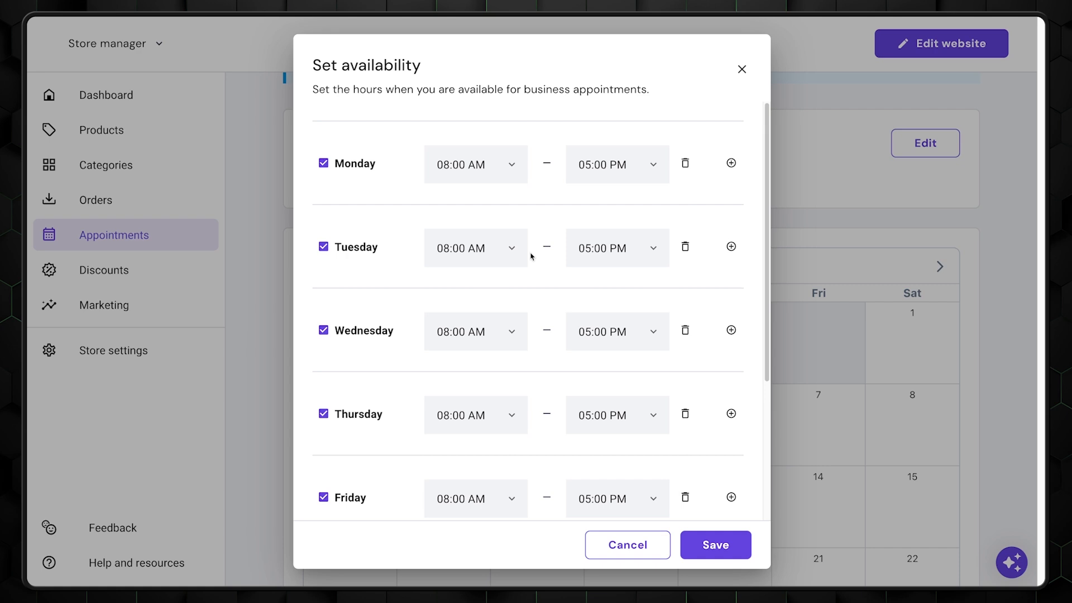
scroll(445, 353, "down", 4)
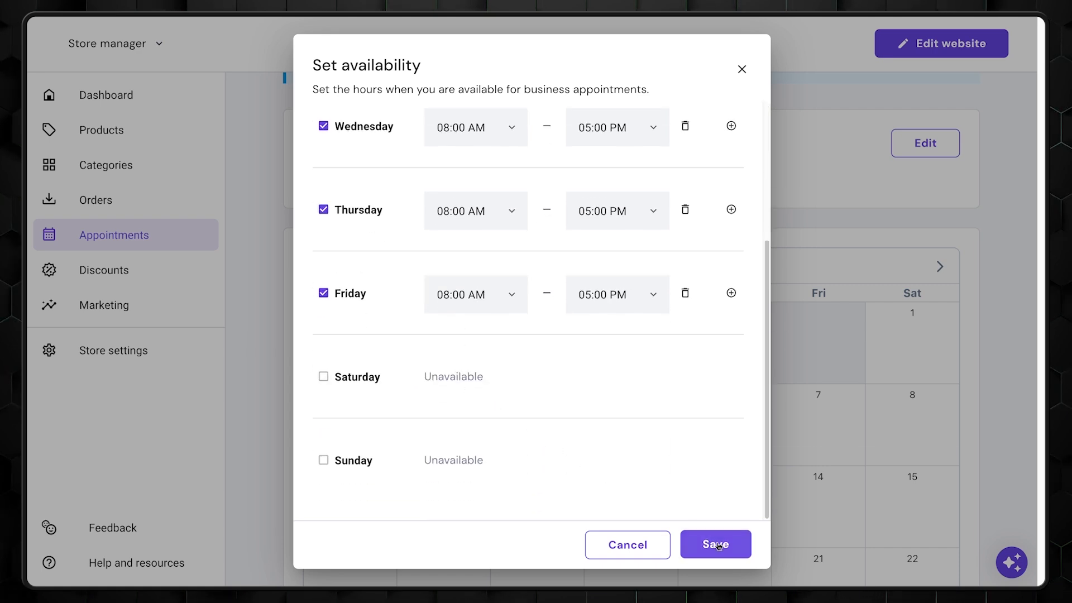
left_click(717, 545)
scroll(317, 322, "down", 2)
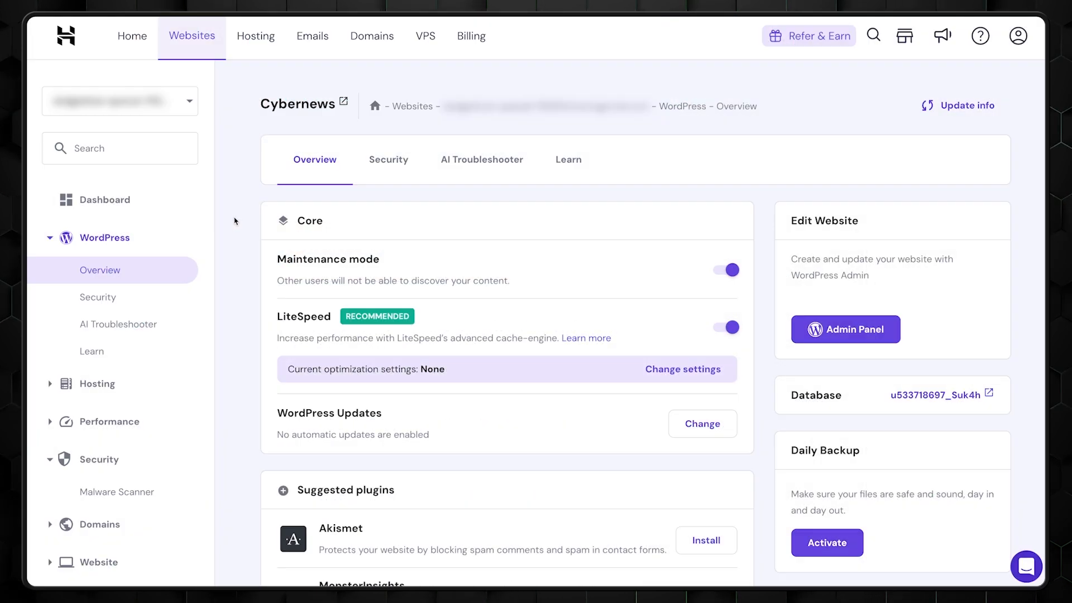
Step: Deactivate the beaver-builder-lite-version plugin in the Cybernews site's WordPress security settings in Hostinger
left_click(409, 167)
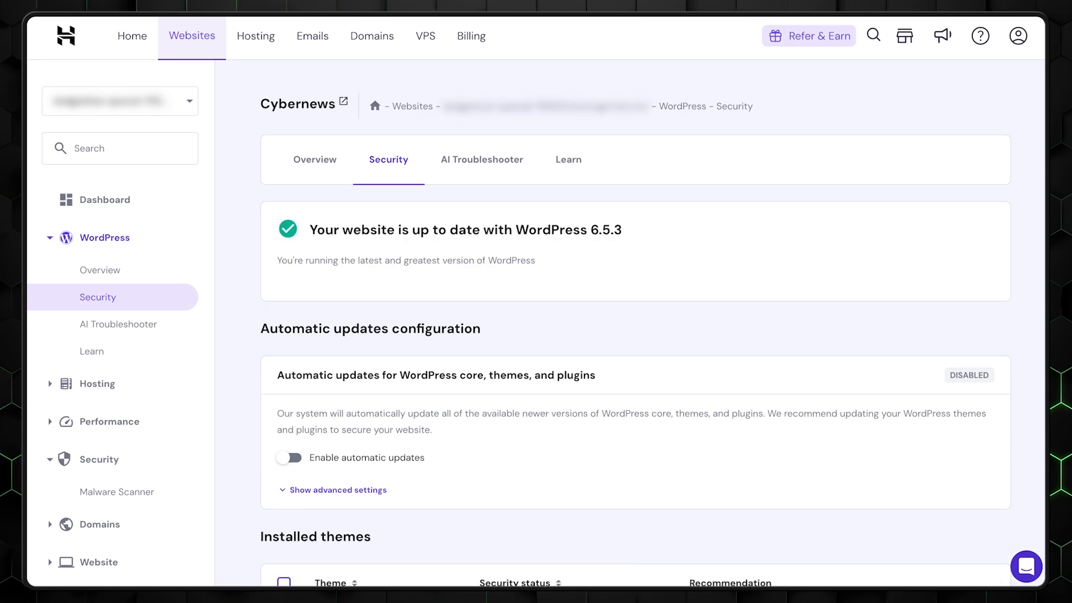
scroll(635, 335, "down", 15)
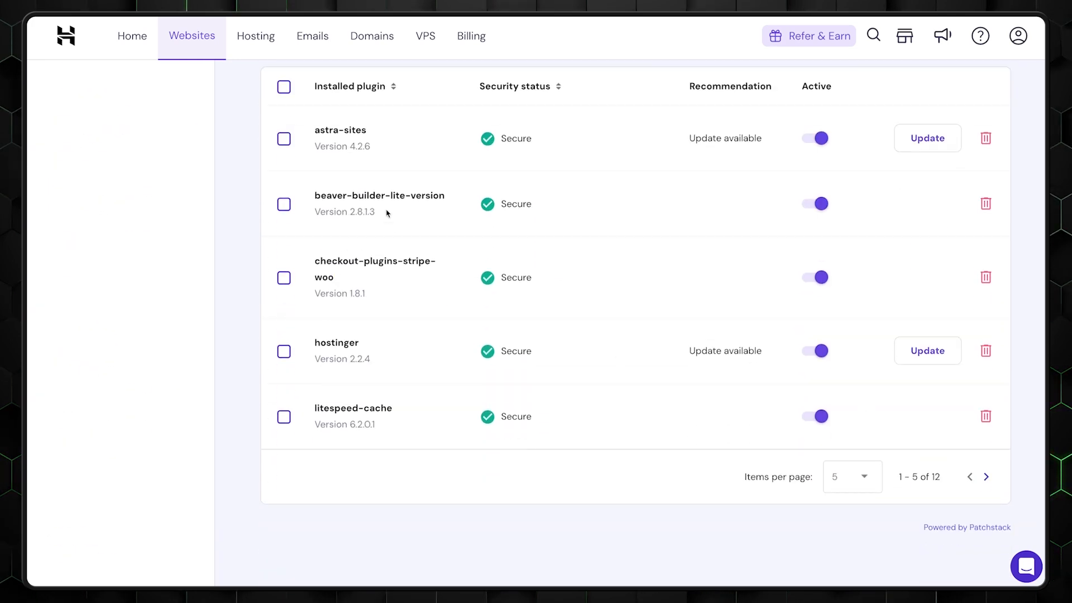
left_click(819, 204)
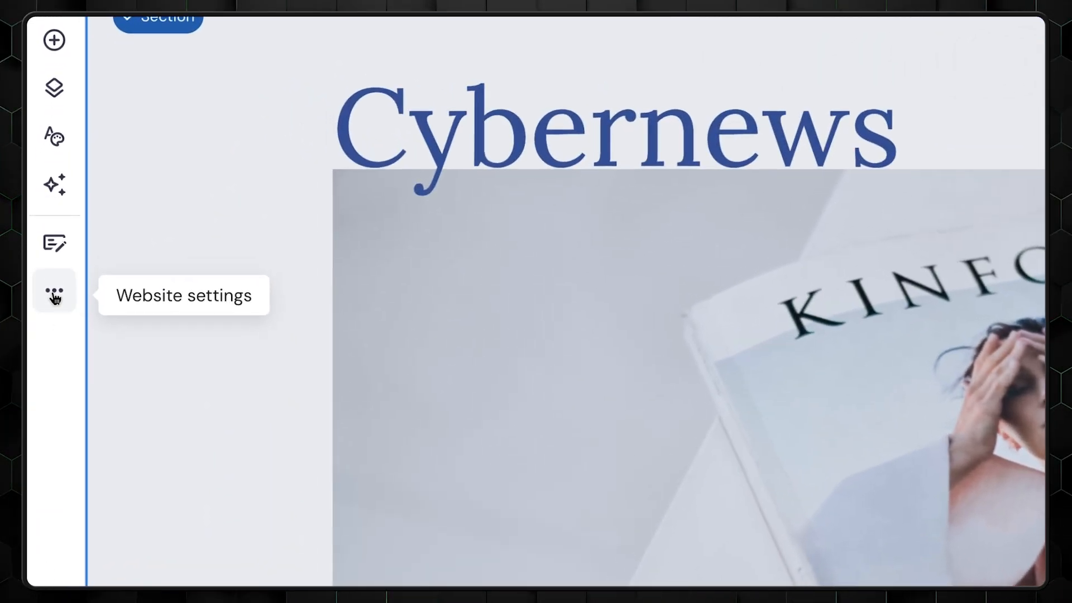
Step: Generate SEO info for the Home page in Website Builder, titled "Cybernews Hosting: Reviews, Comparisons, and More", with keywords cybernews, hosting and reviews
left_click(53, 296)
left_click(165, 400)
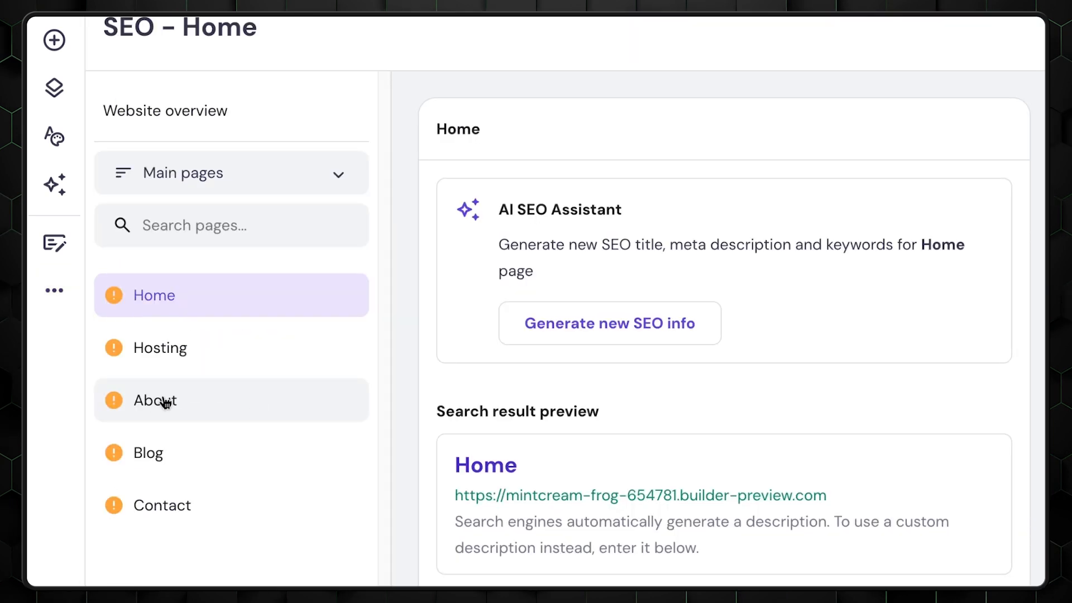
left_click(550, 334)
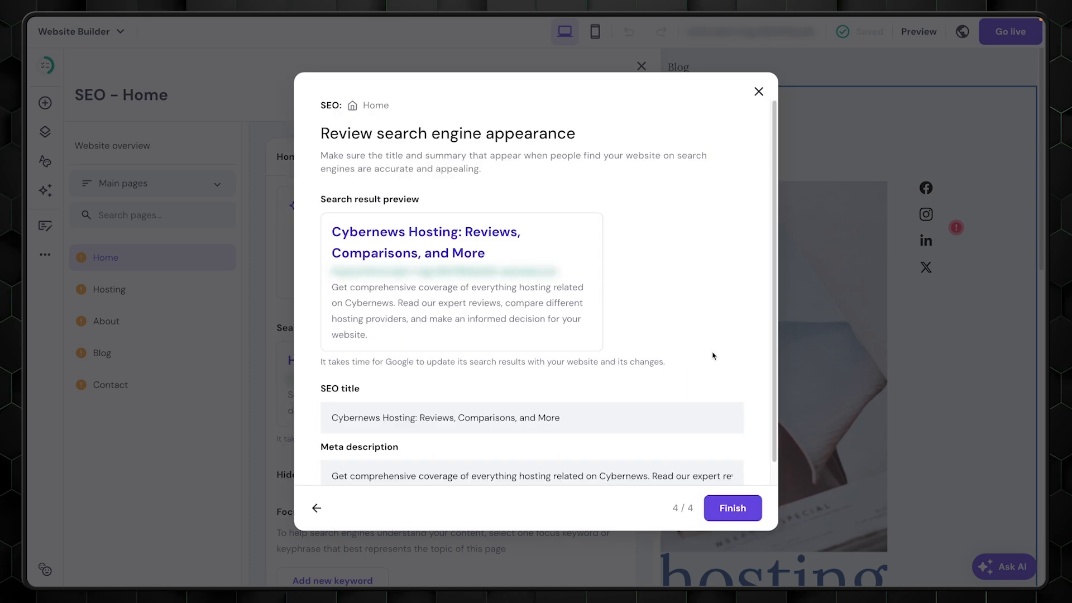
scroll(707, 347, "down", 1)
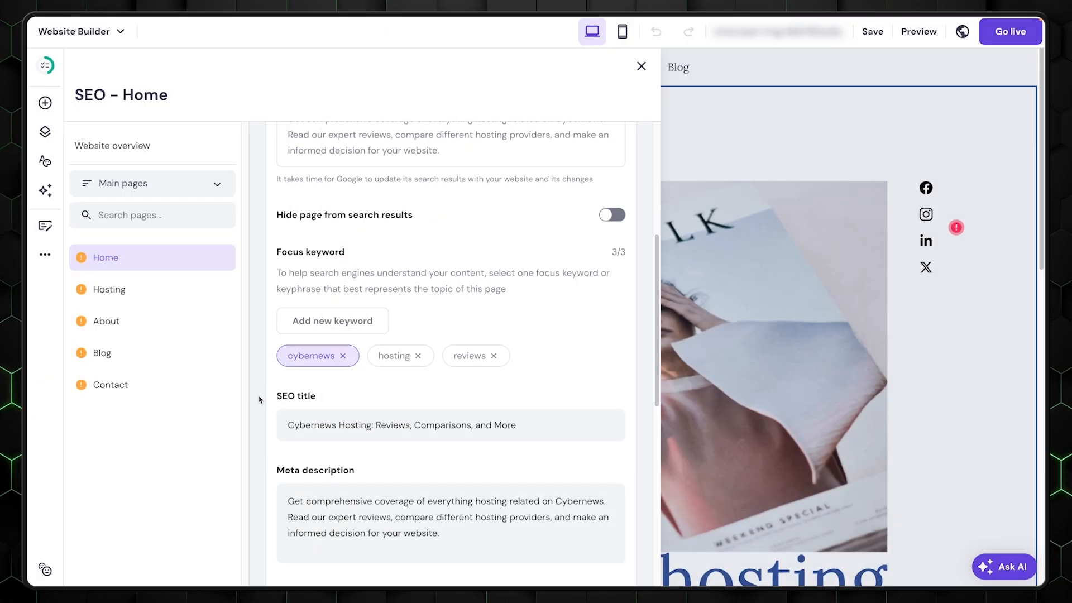
Step: Examine the Home page's focus keywords, SEO title, meta description, other SEO tips and H1 heading recommendation
scroll(387, 315, "down", 5)
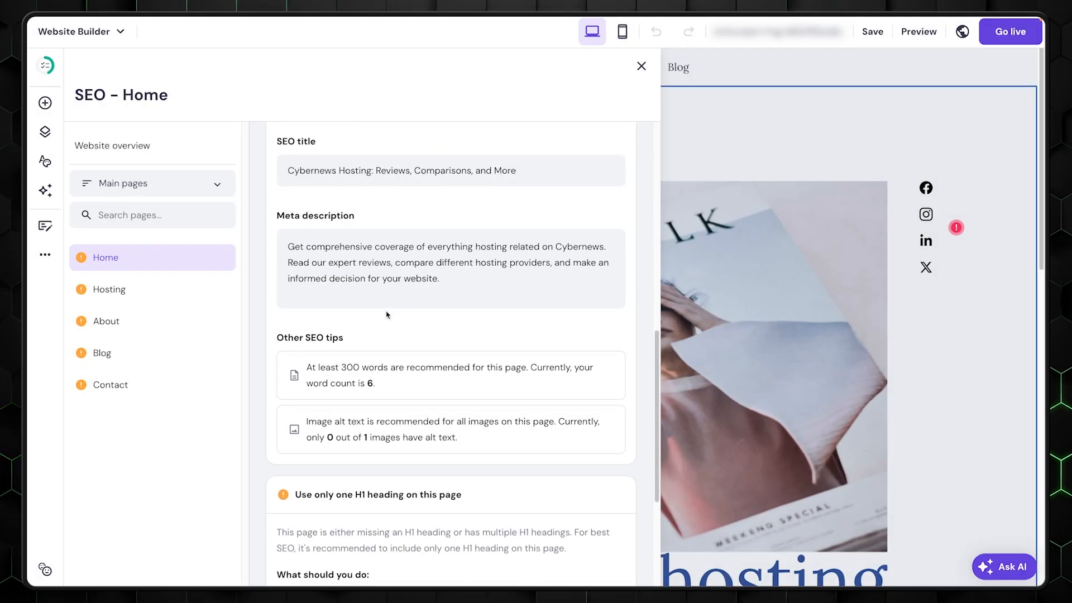
scroll(284, 353, "down", 4)
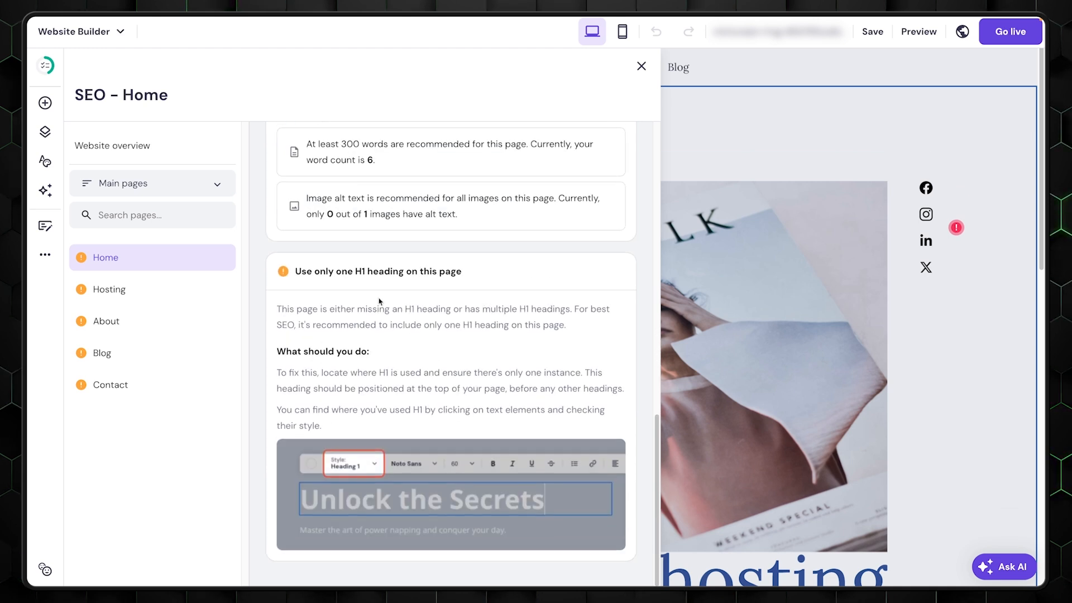
scroll(516, 292, "up", 6)
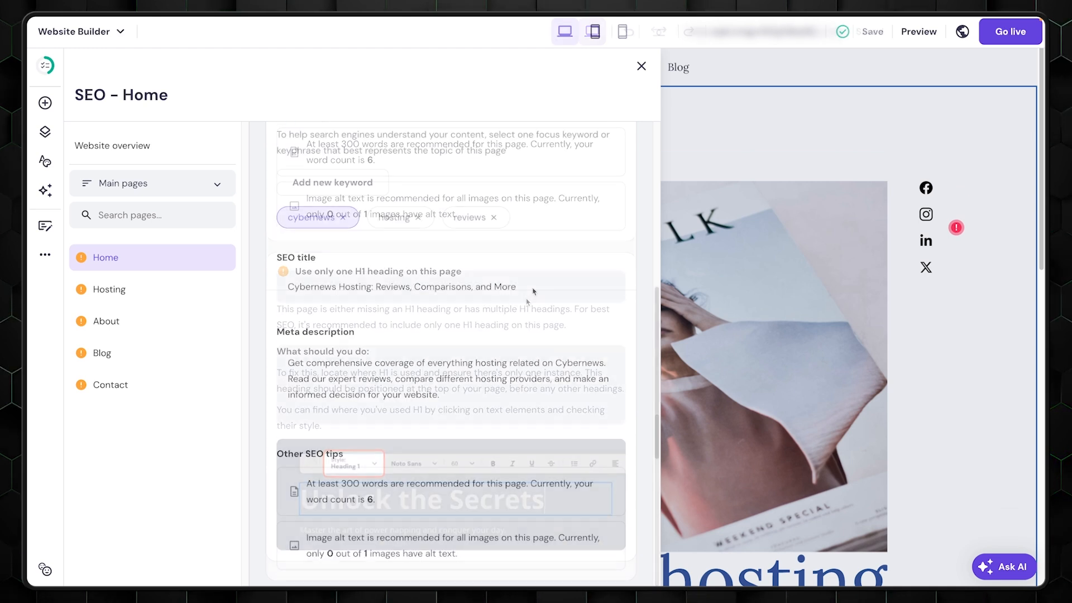
left_click(581, 236)
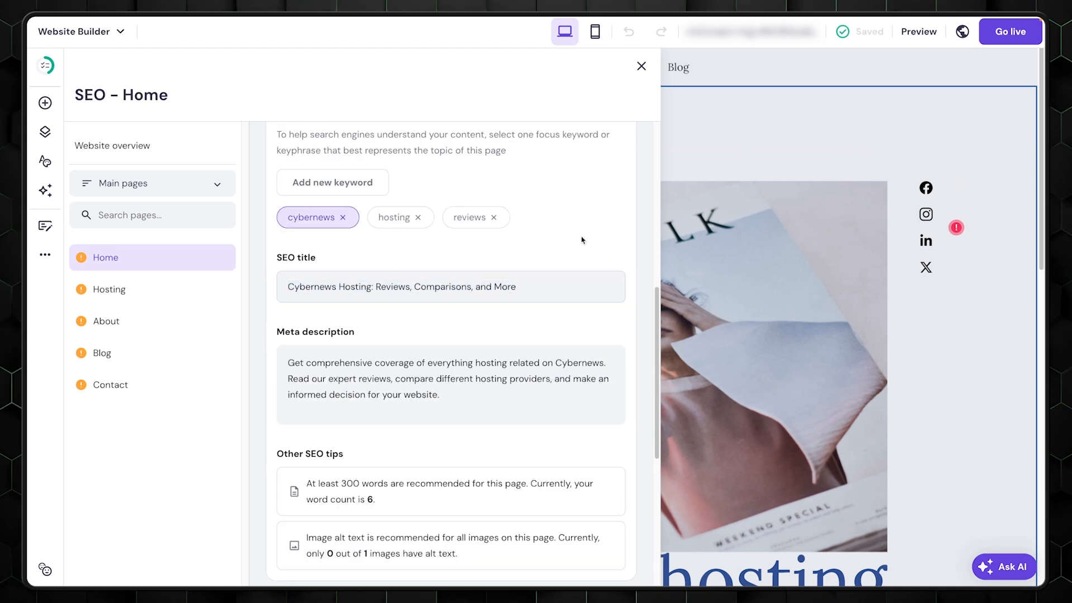
scroll(491, 394, "down", 6)
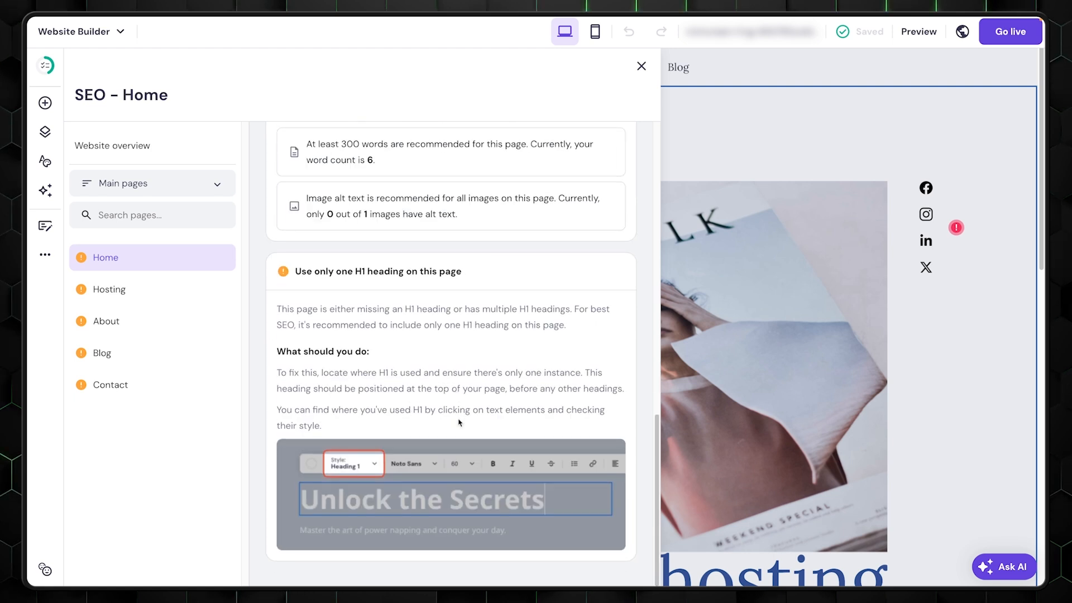
Step: Open the "Cybernews Hosting: Reviews, Comparisons, and More" text below the "hosting" heading for editing
left_click(585, 439)
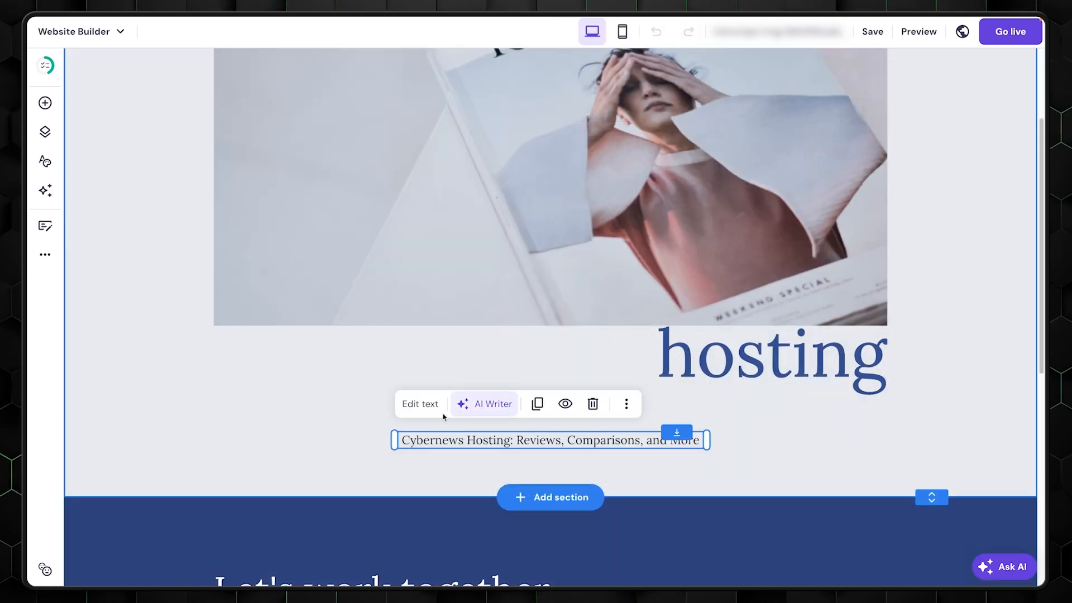
left_click(423, 407)
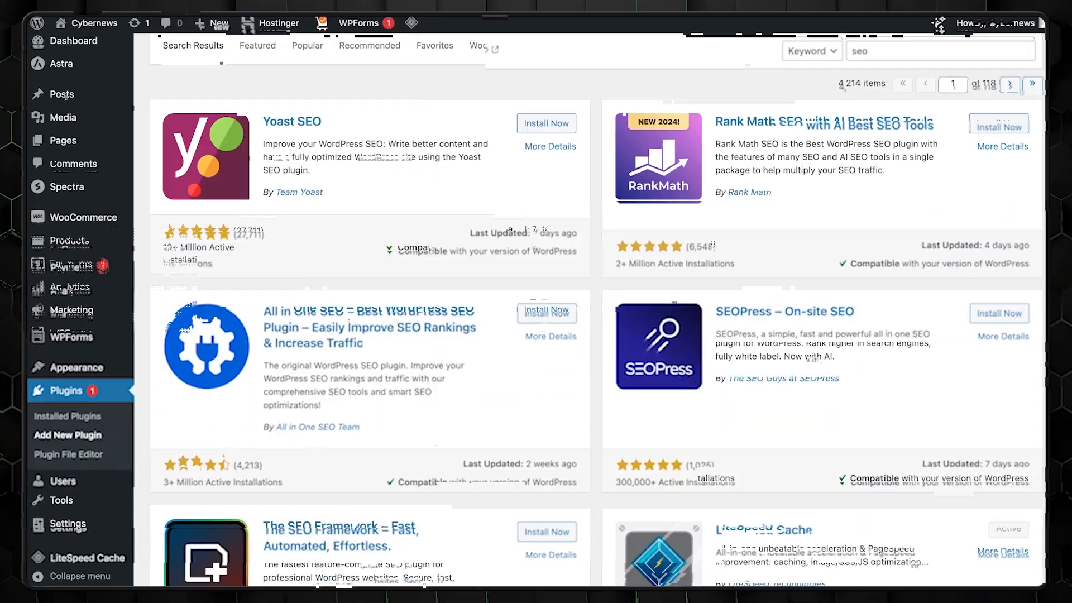
Step: Look through the SEO plugins offered for installation in the WordPress dashboard
scroll(595, 313, "down", 7)
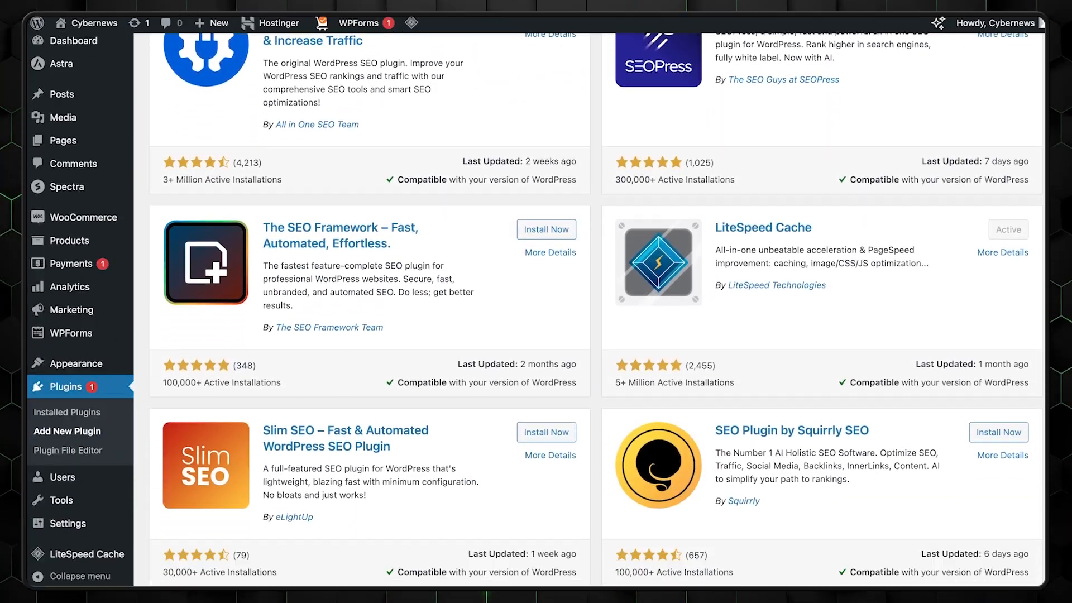
scroll(595, 313, "down", 7)
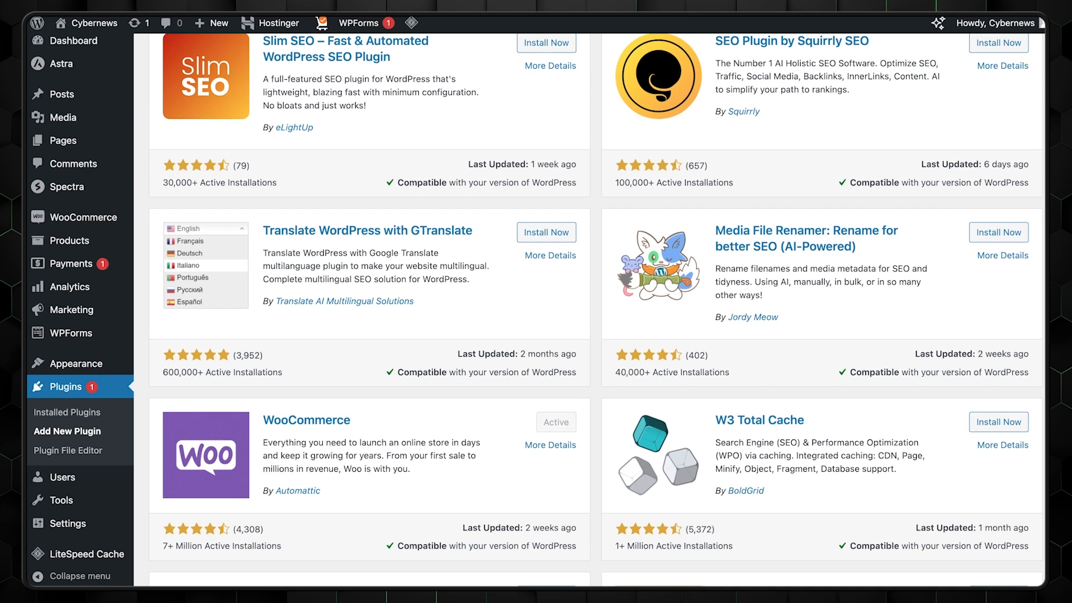
scroll(594, 312, "down", 7)
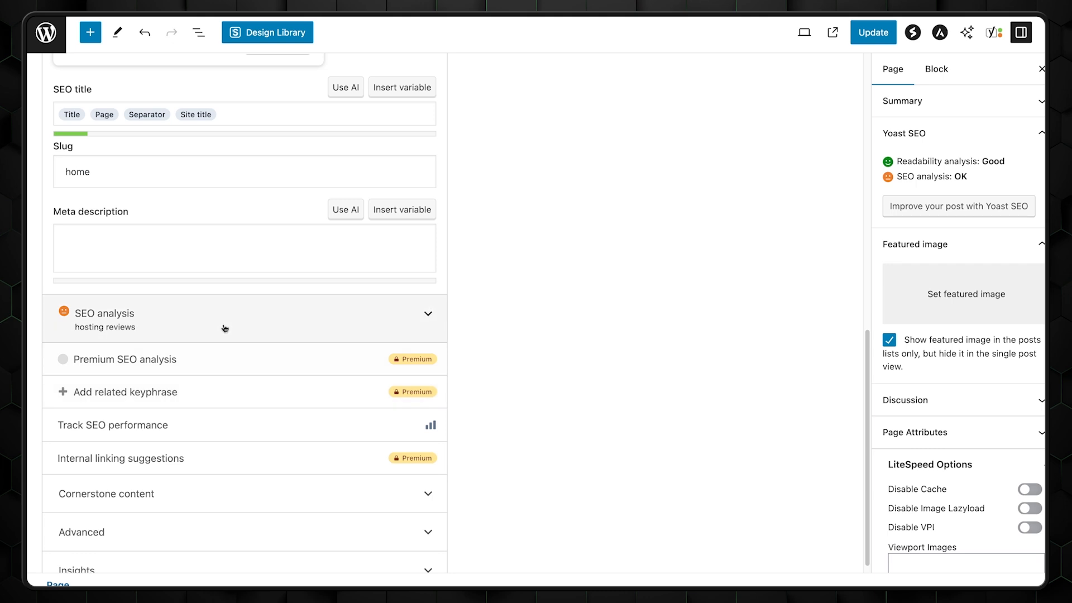
Step: Expand the WordPress home page's Yoast SEO analysis for "hosting reviews" and examine the listed problems
left_click(228, 321)
scroll(228, 320, "down", 3)
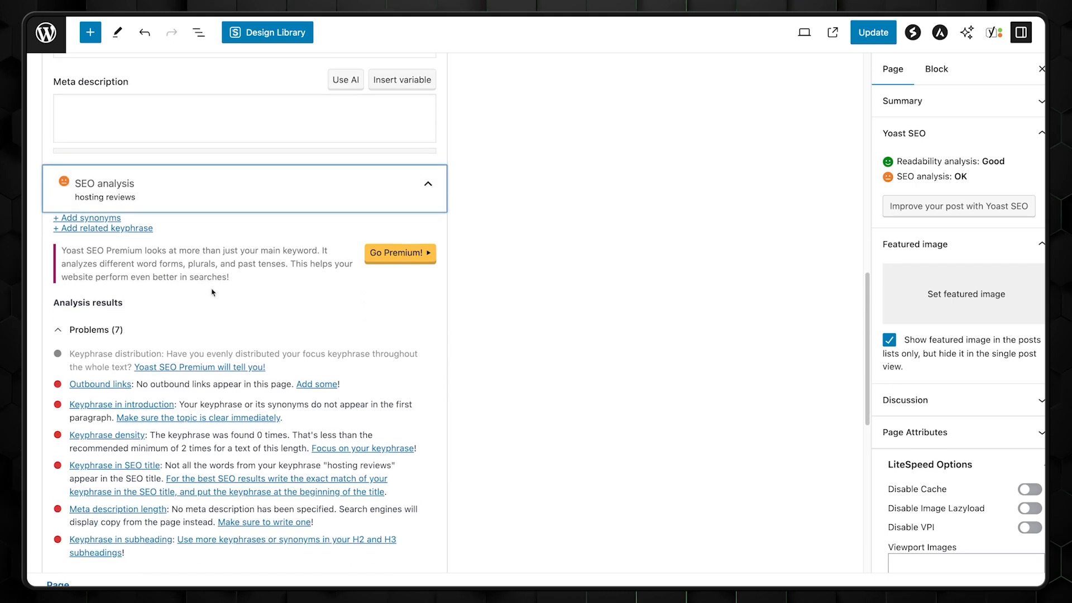
scroll(67, 201, "down", 3)
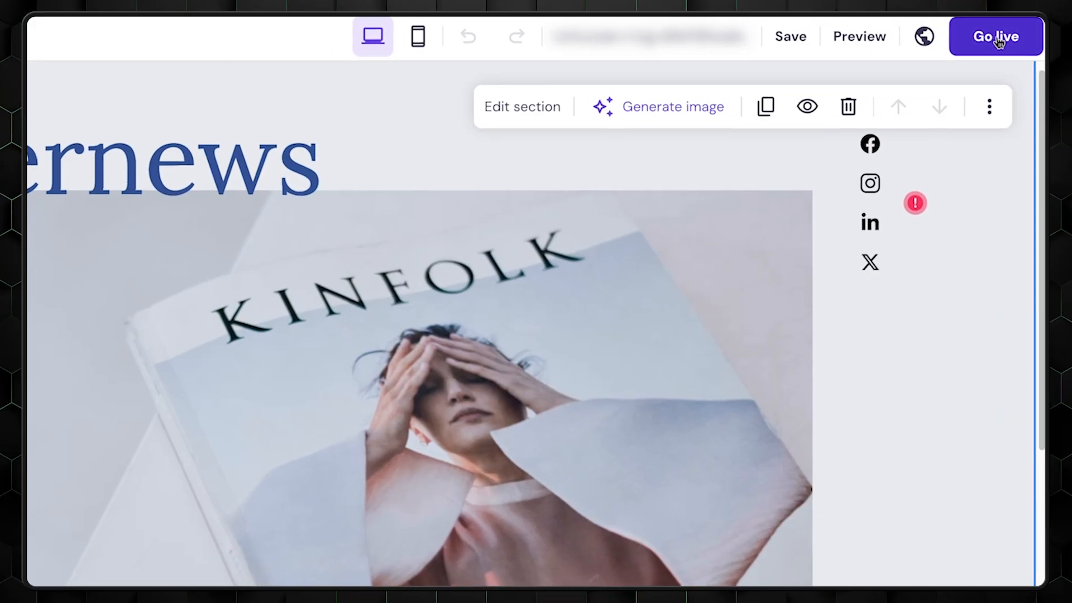
Step: Publish the Cybernews website live from Hostinger Website Builder without editing its mobile version
left_click(999, 41)
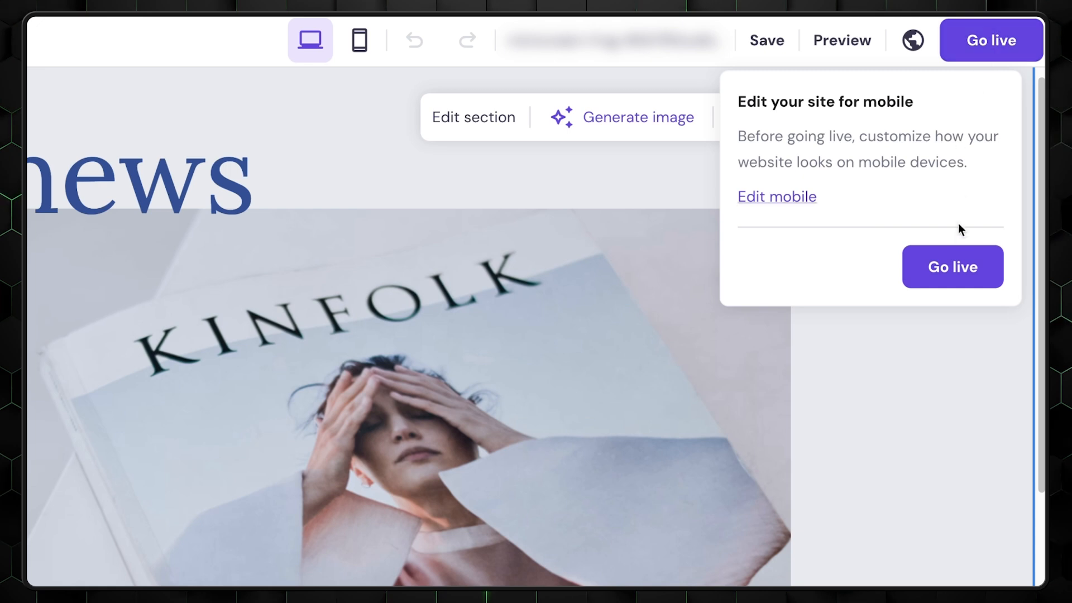
left_click(952, 272)
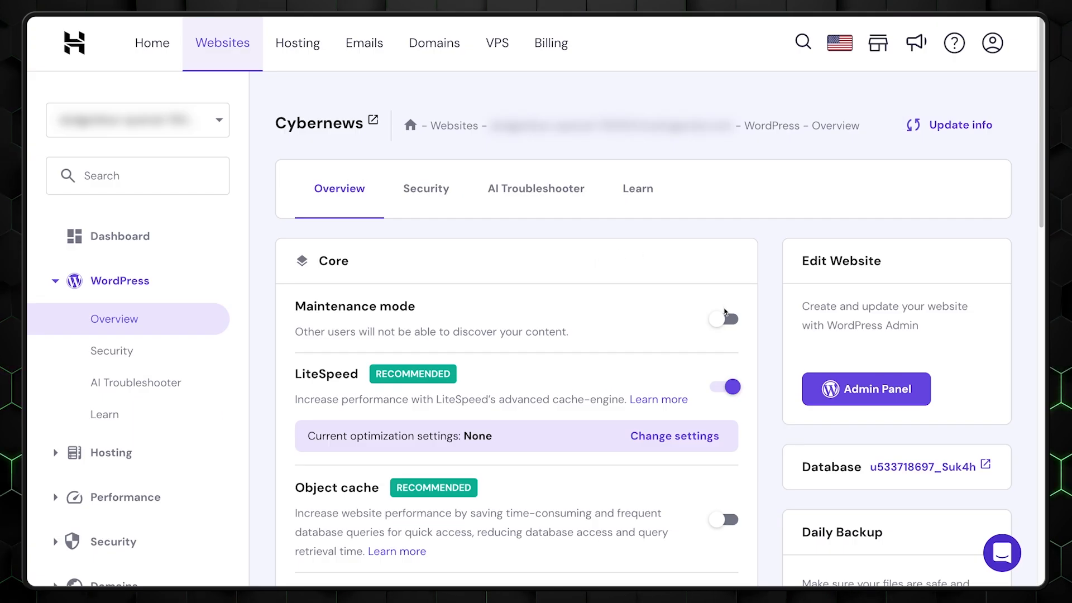
Step: Switch on maintenance mode for the Cybernews WordPress site in the Hostinger dashboard
left_click(722, 321)
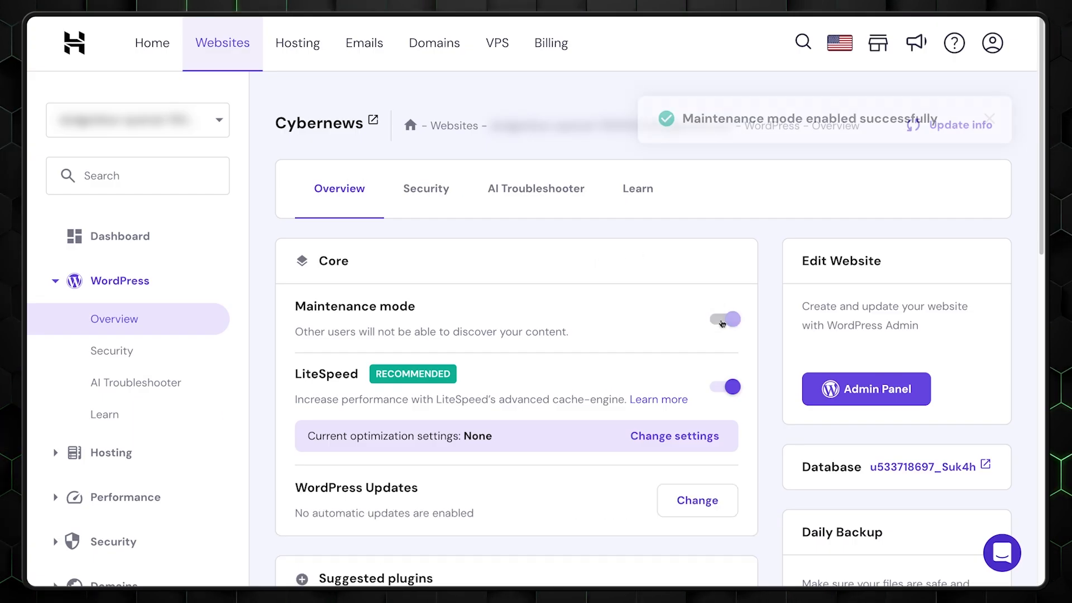